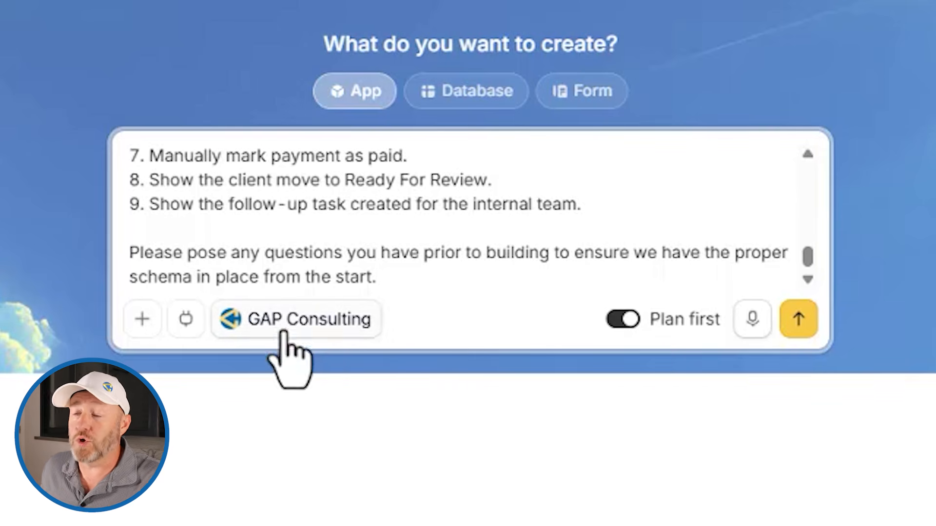
Keep GAP Consulting as the brand and submit the client onboarding portal app prompt with Plan first enabled
left_click(284, 333)
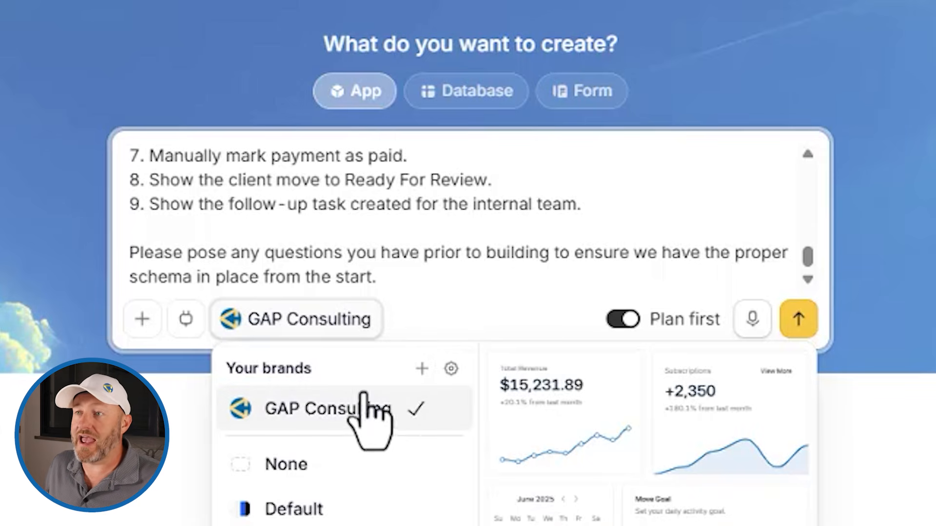
left_click(352, 321)
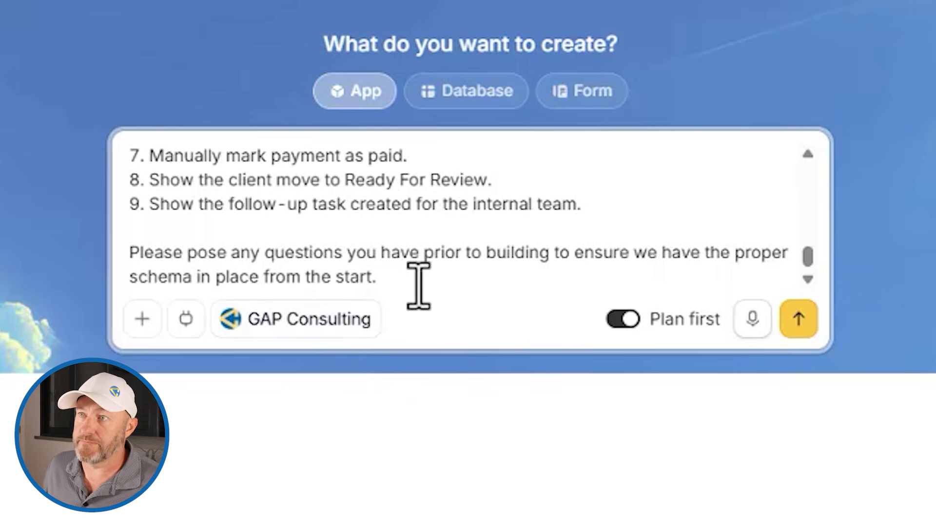
scroll(418, 286, "up", 15)
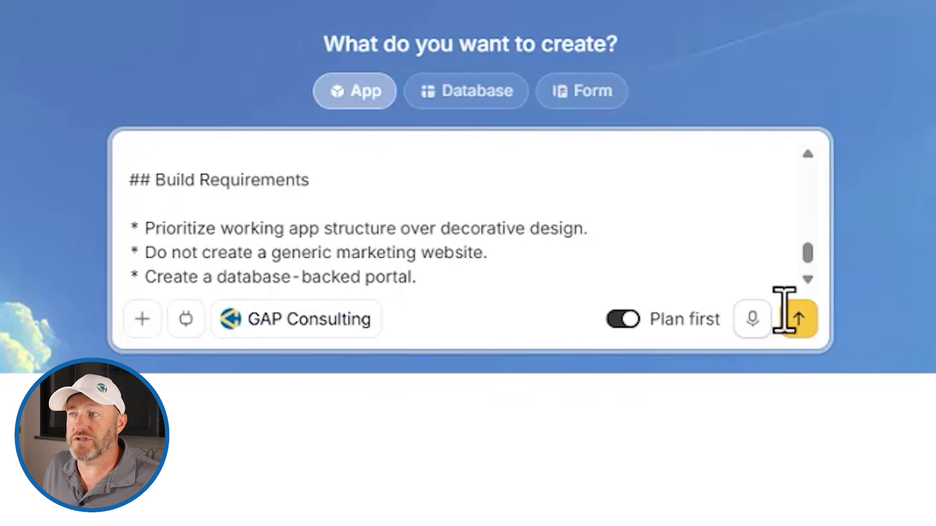
left_click(798, 318)
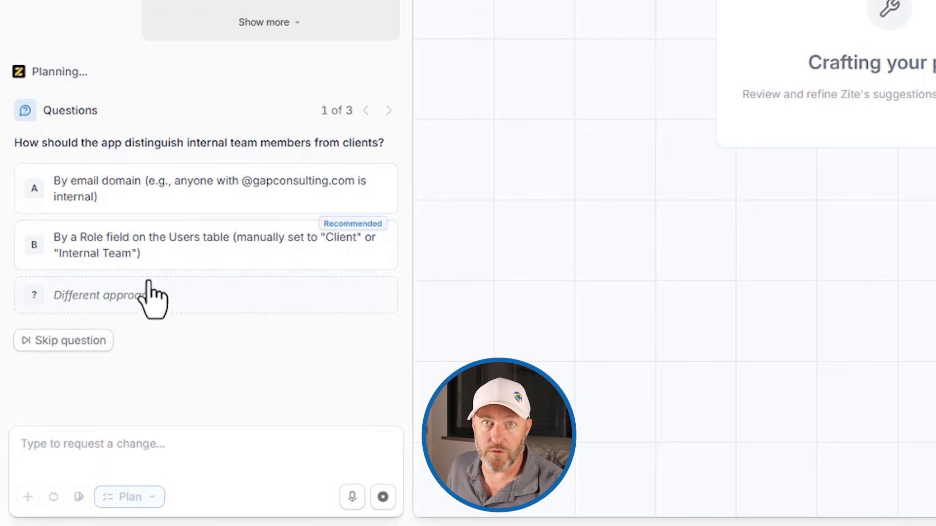
Answer the planning questions: a Role field on the Users table, both client registration routes, and a simple text field for Assigned Consultant
left_click(158, 246)
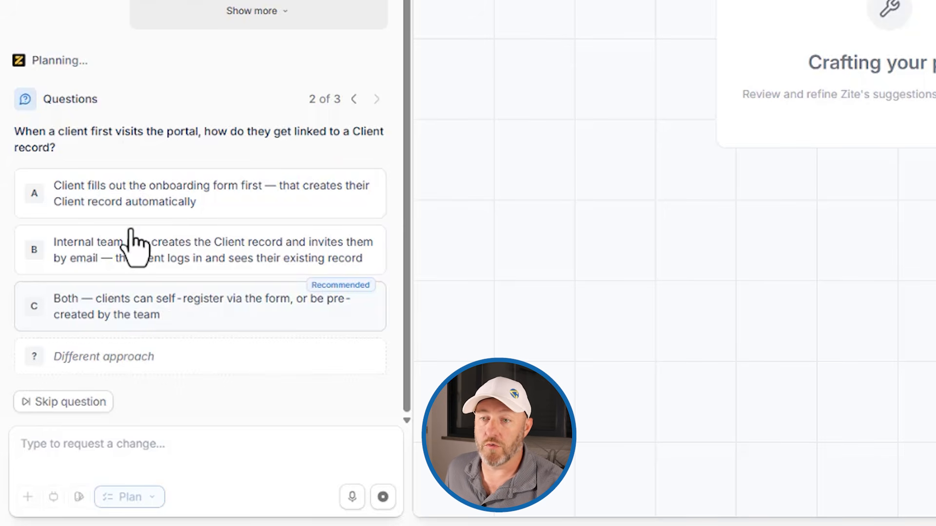
left_click(172, 307)
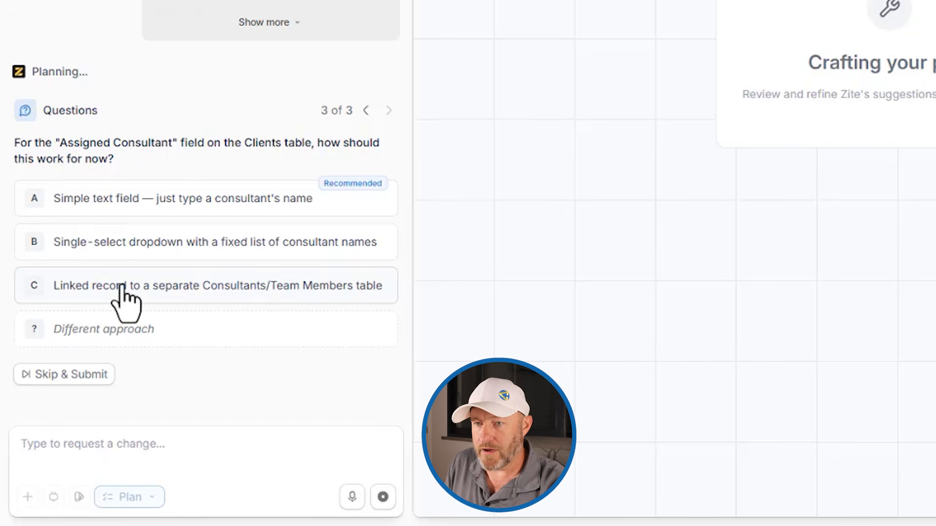
left_click(109, 199)
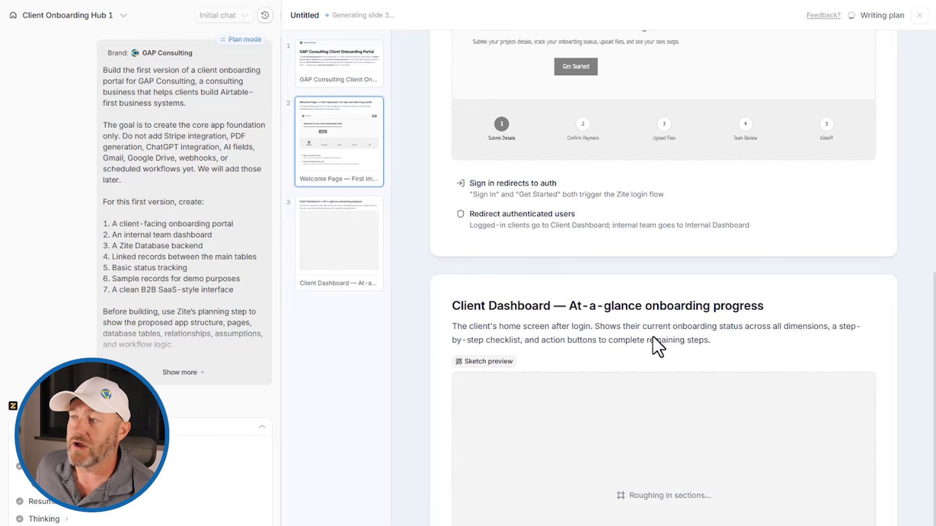
Review the overview and Welcome Page slides of the plan while it is being written
scroll(652, 336, "up", 10)
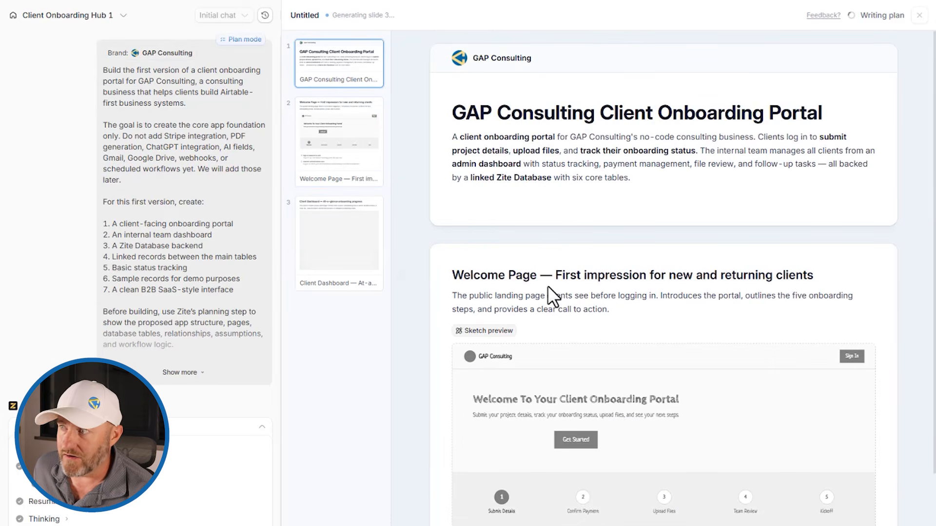
scroll(550, 292, "down", 2)
scroll(688, 315, "up", 2)
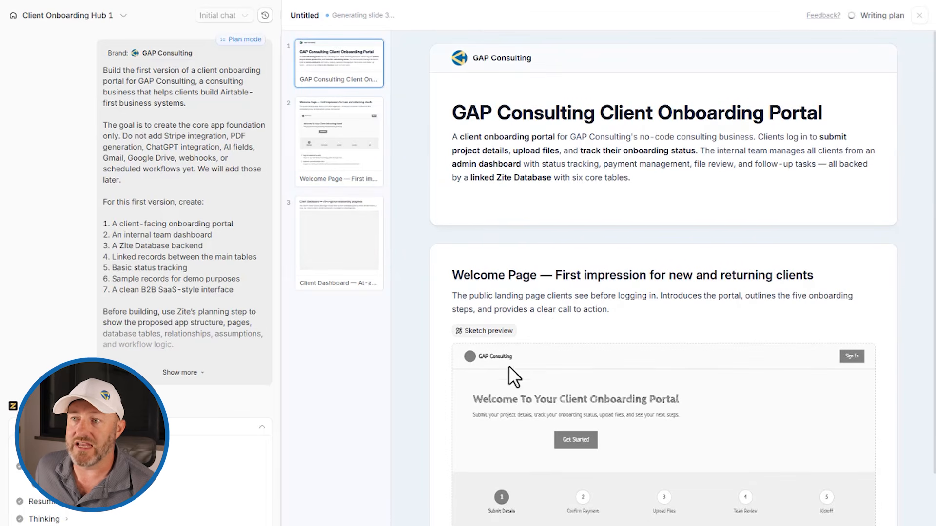
mouse_move(467, 332)
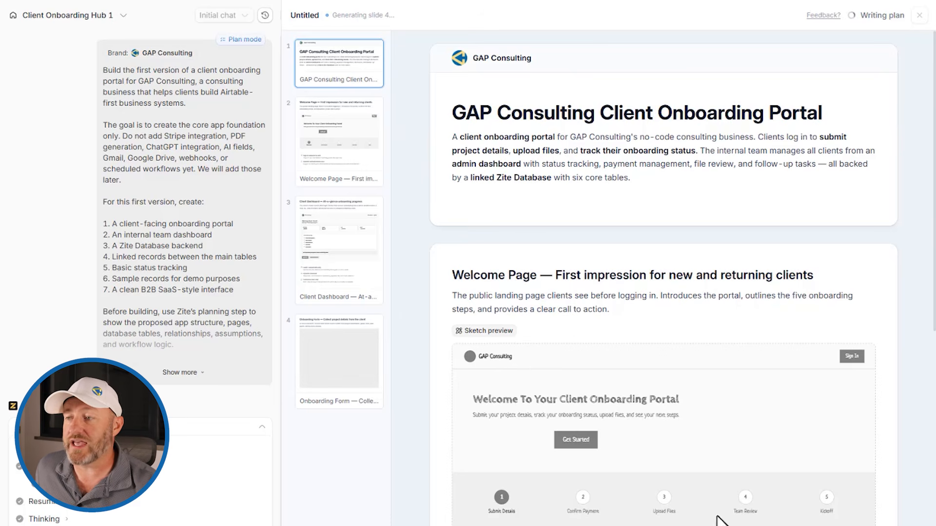
mouse_move(471, 333)
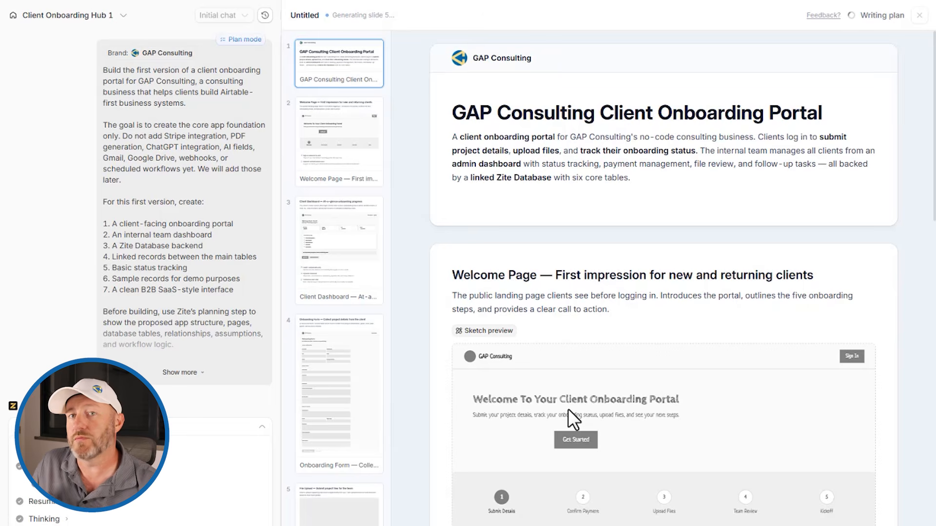
Expand the full prompt in the chat, read through its page, workflow and build requirements, and collapse it again
left_click(180, 373)
scroll(180, 375, "down", 10)
scroll(180, 374, "down", 15)
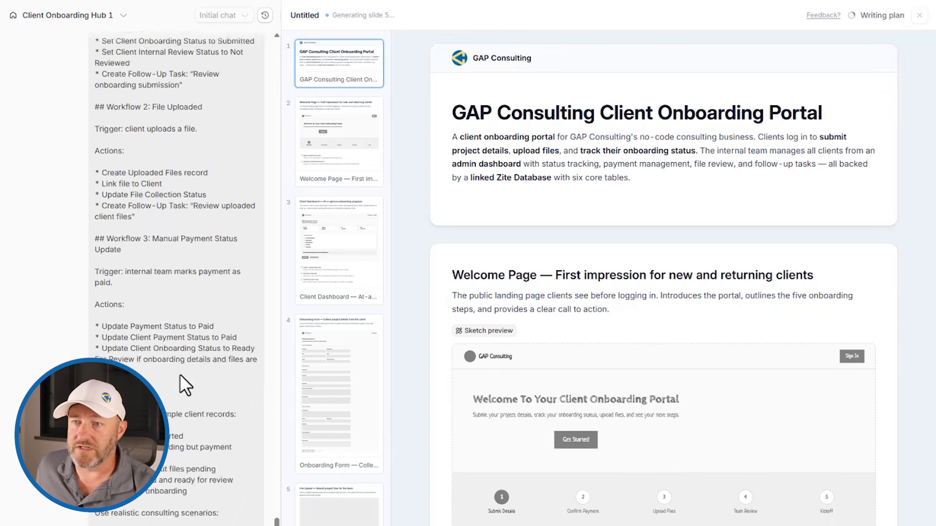
scroll(194, 405, "up", 15)
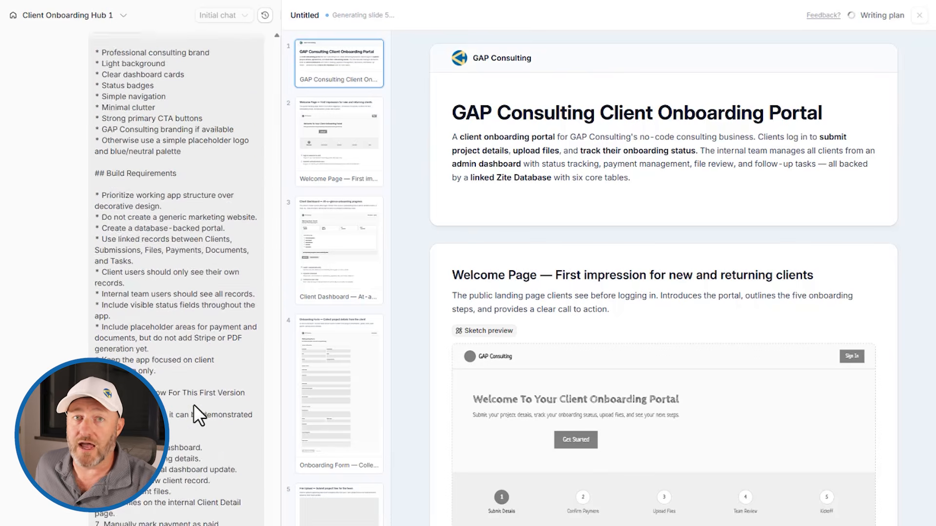
scroll(194, 404, "up", 10)
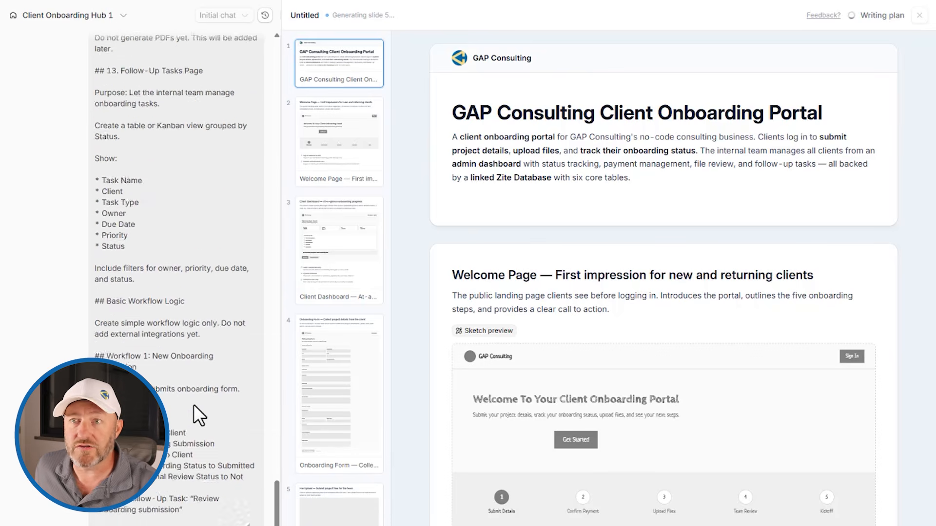
scroll(194, 404, "up", 4)
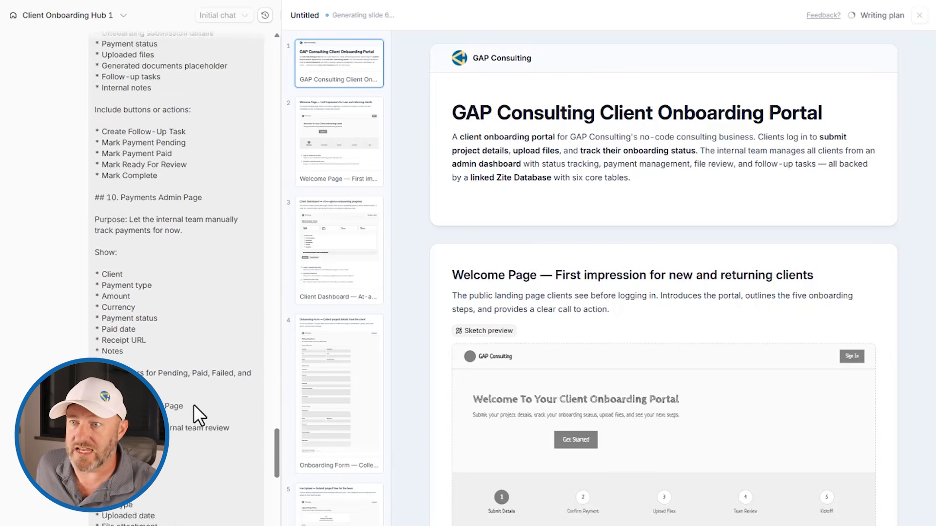
left_click_drag(276, 436, 276, 525)
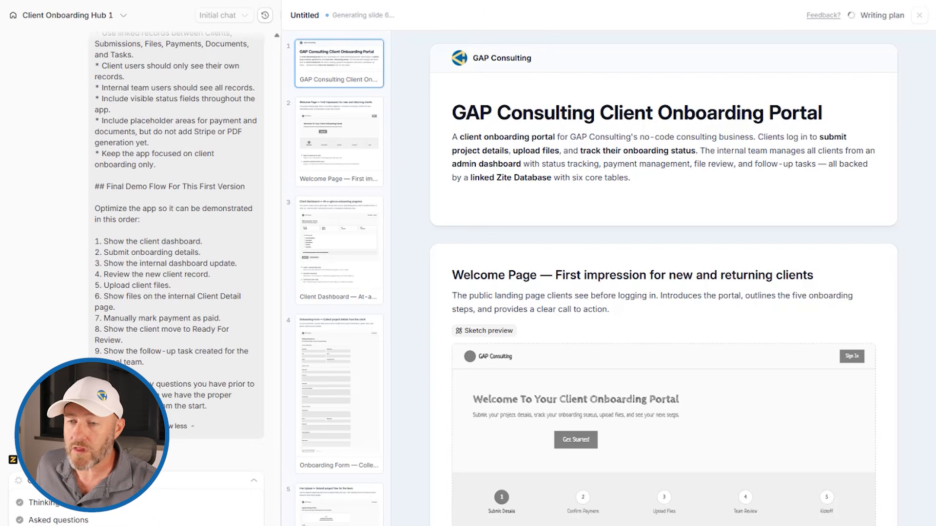
left_click(175, 427)
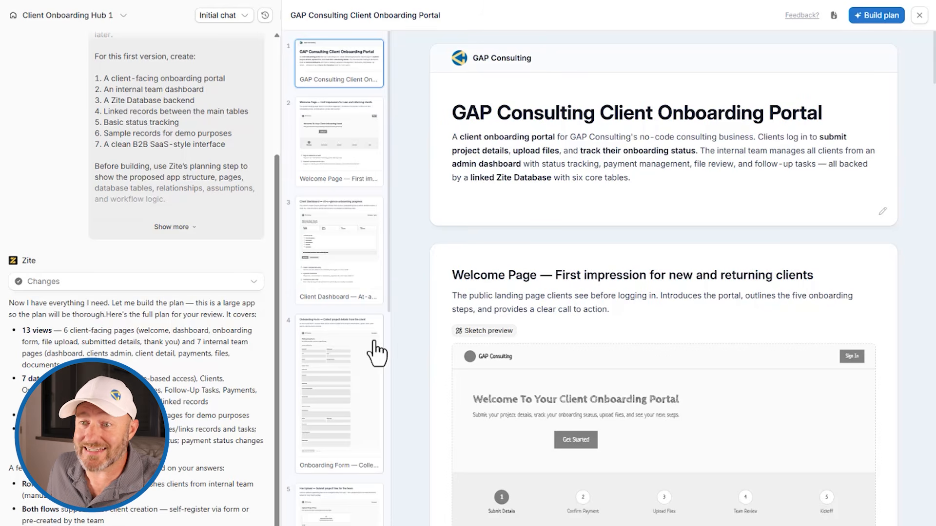
Browse the slide thumbnails of the finished plan from the Client Dashboard through the Follow-Up Tasks page and return to the first slide
scroll(325, 415, "down", 3)
scroll(325, 414, "down", 9)
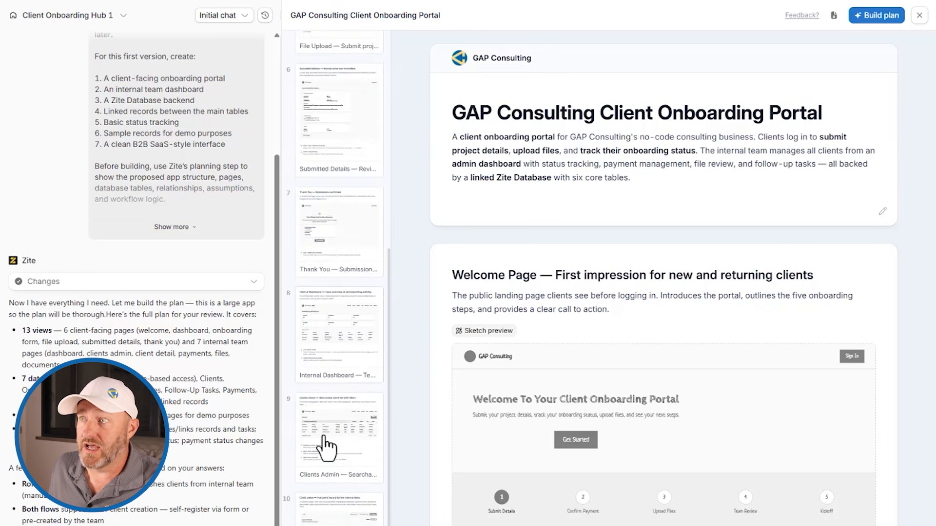
scroll(326, 446, "down", 2)
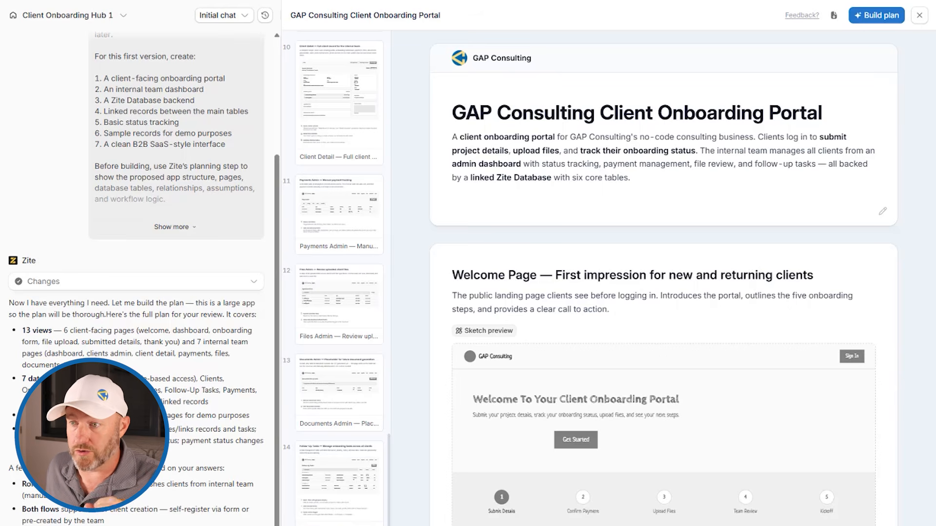
scroll(341, 292, "up", 15)
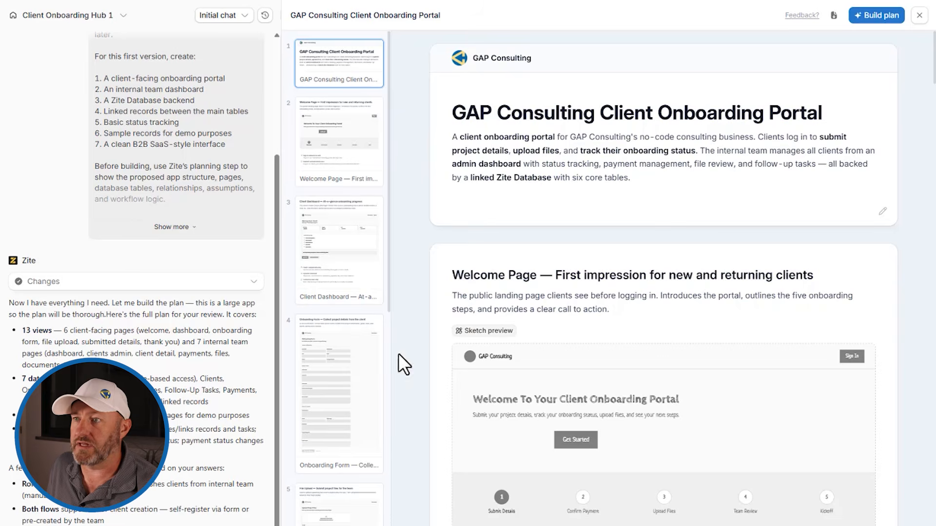
Review the plan's client-facing pages: Welcome Page, Client Dashboard, Onboarding Form, File Upload, Submitted Details and Thank You
scroll(623, 136, "down", 2)
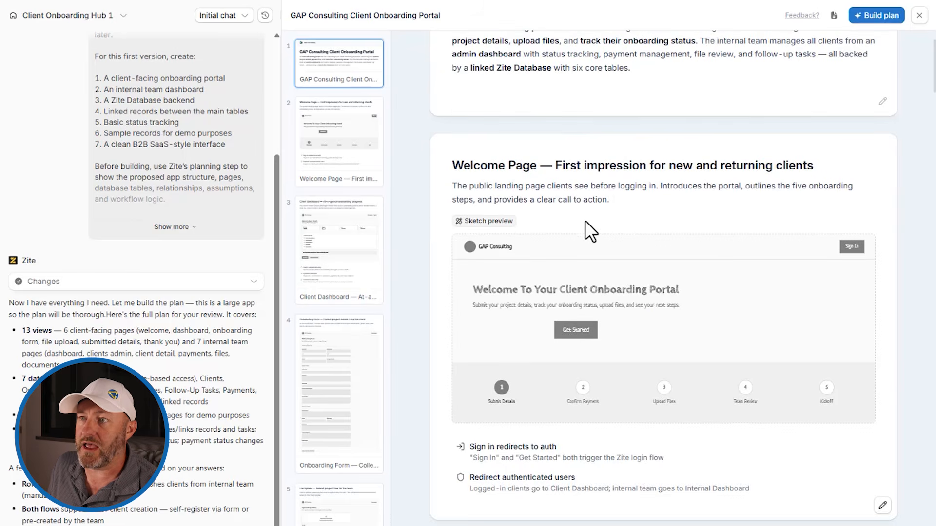
scroll(583, 220, "down", 1)
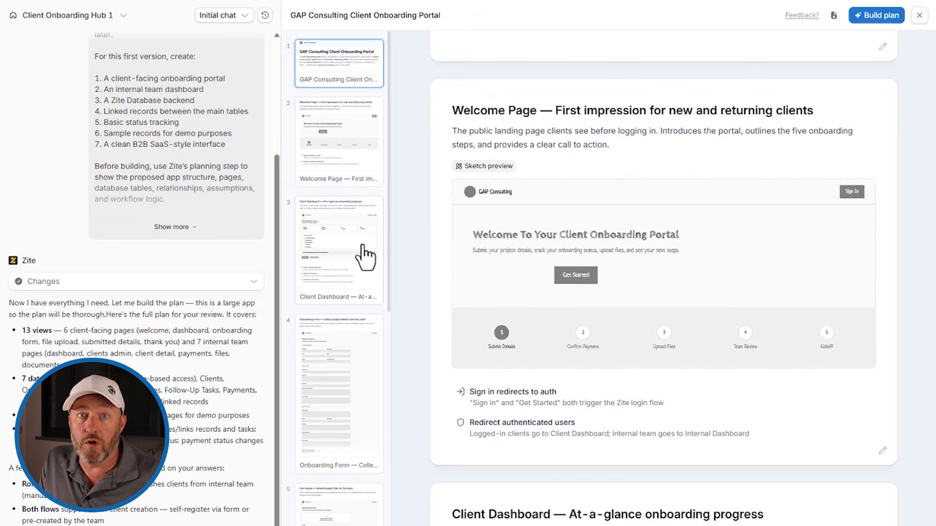
scroll(508, 303, "up", 3)
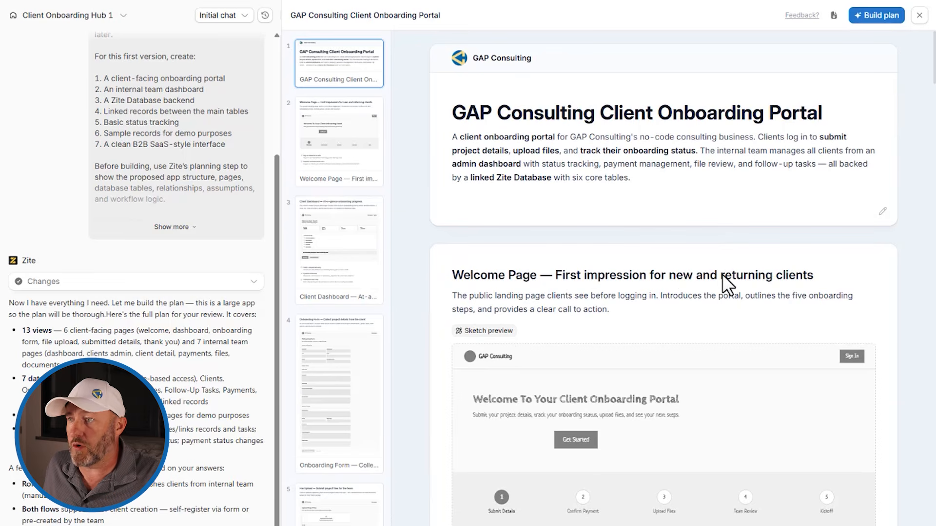
scroll(721, 274, "down", 8)
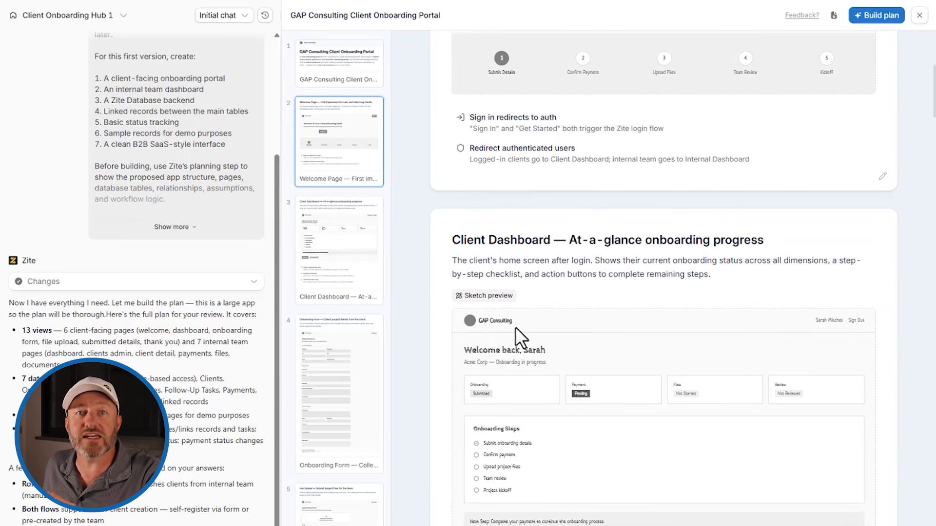
scroll(604, 346, "down", 10)
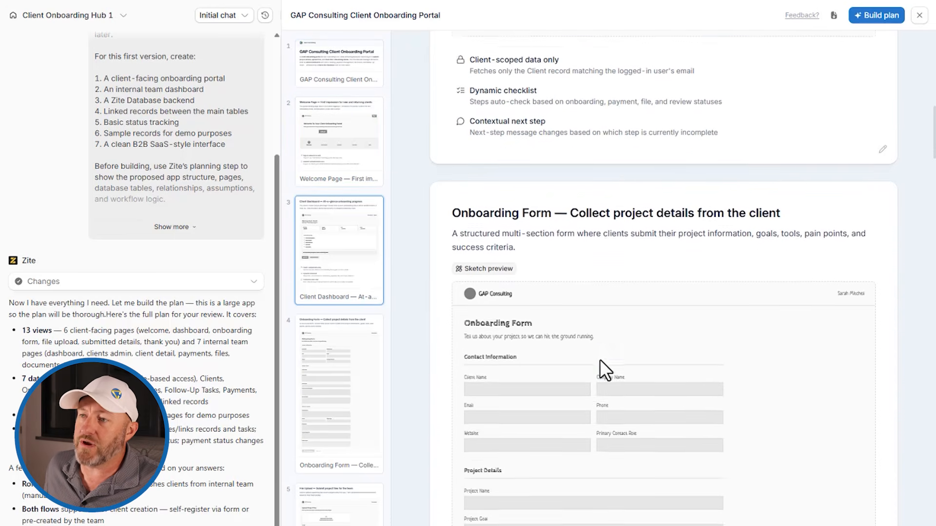
scroll(600, 360, "down", 6)
scroll(595, 299, "up", 4)
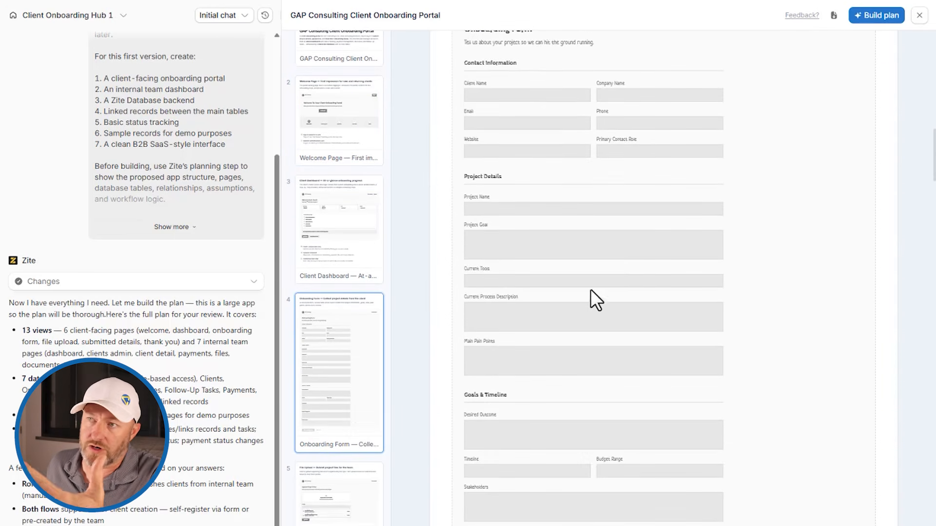
scroll(633, 268, "down", 12)
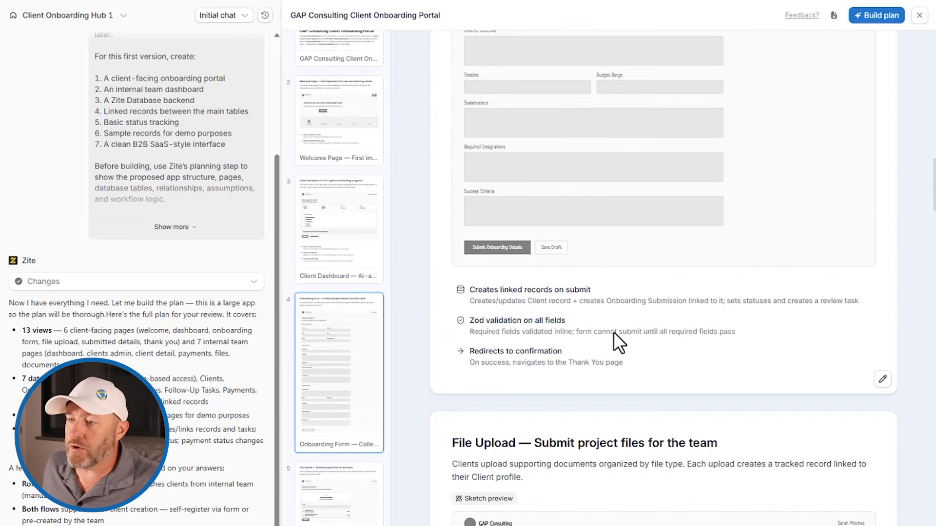
scroll(525, 329, "down", 12)
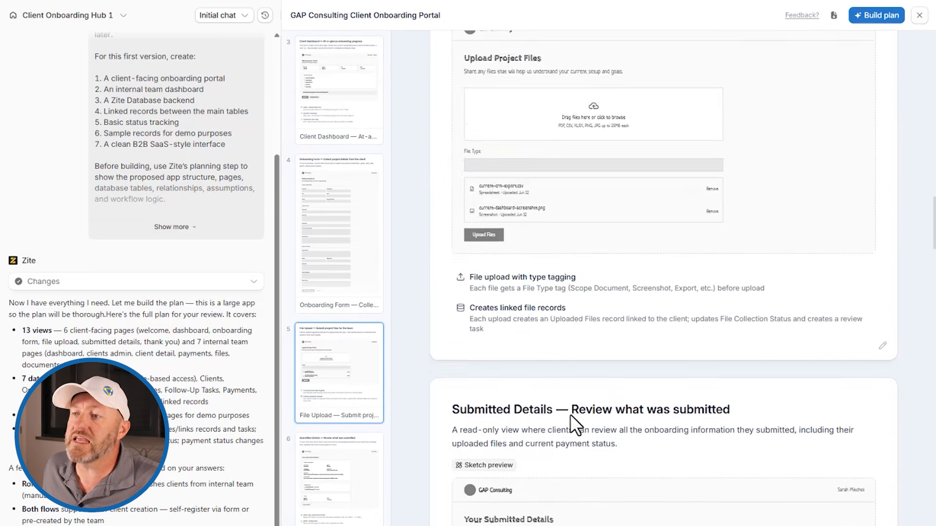
scroll(569, 414, "down", 12)
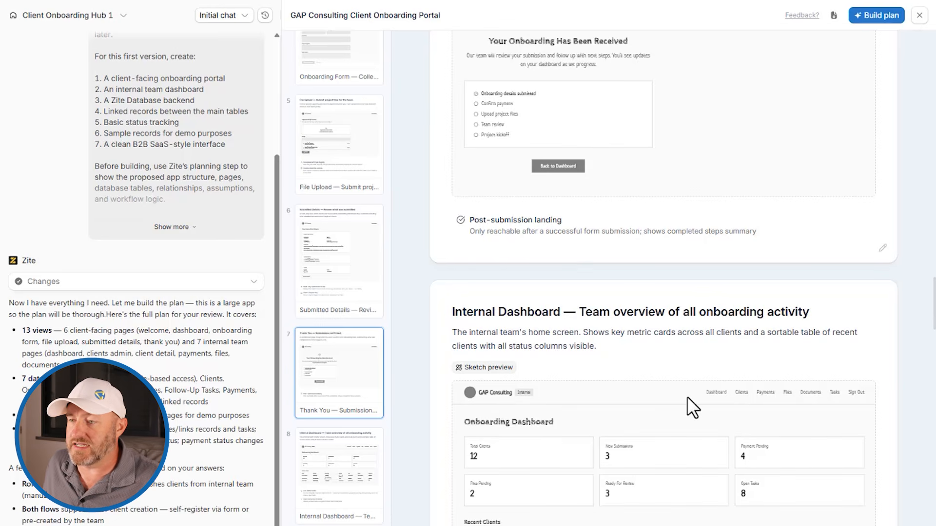
Examine the plan's internal team pages: Internal Dashboard, Clients Admin, Client Detail and Payments Admin
scroll(687, 397, "down", 7)
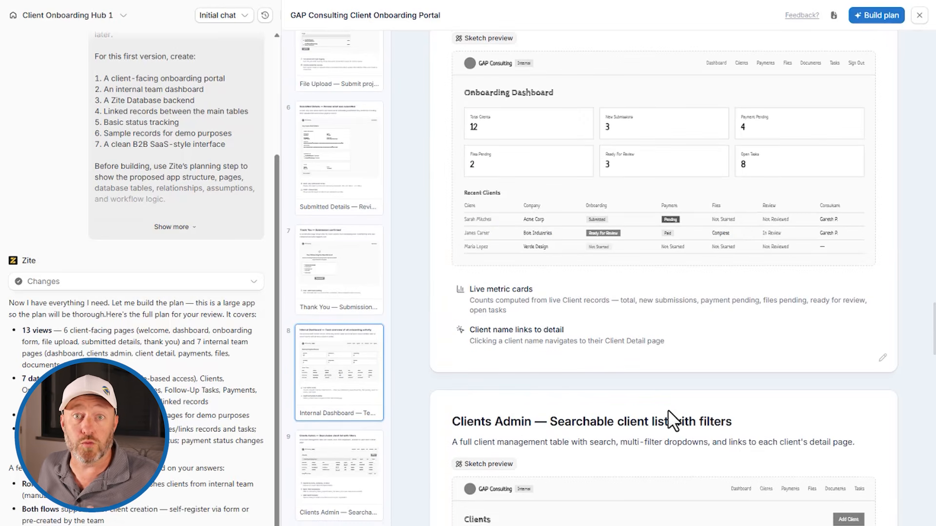
scroll(644, 414, "down", 2)
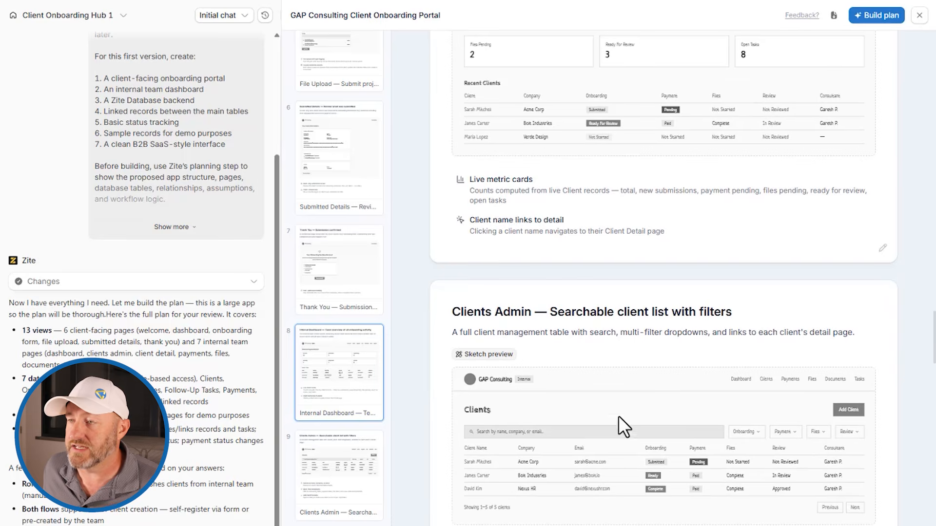
scroll(583, 419, "down", 9)
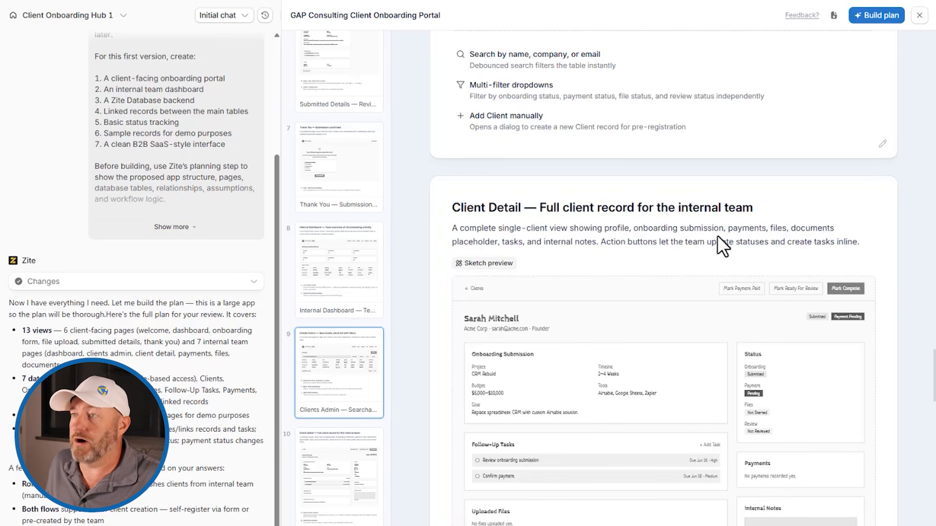
scroll(675, 253, "down", 2)
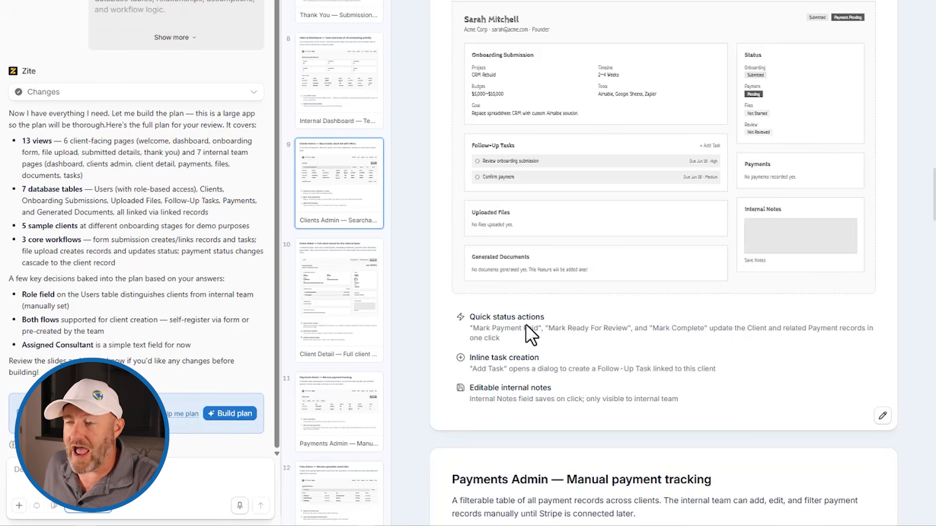
scroll(533, 320, "down", 8)
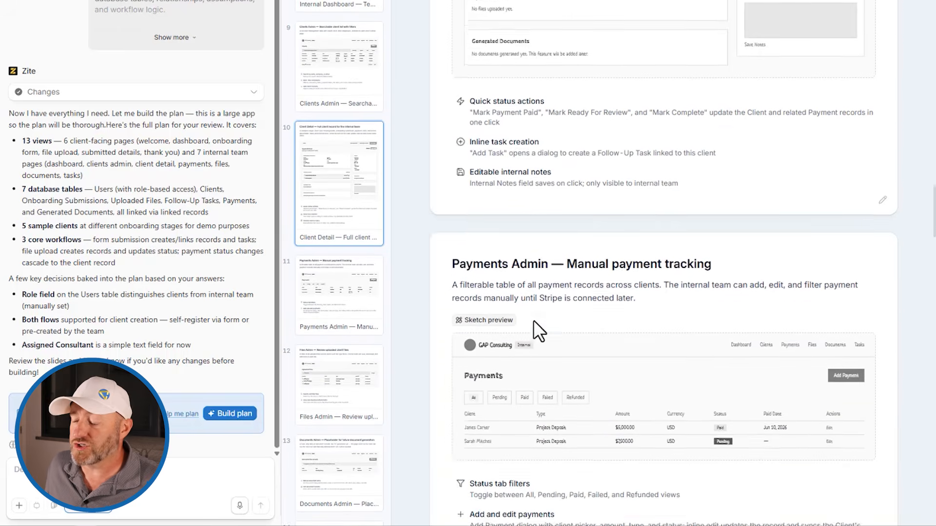
scroll(533, 320, "down", 2)
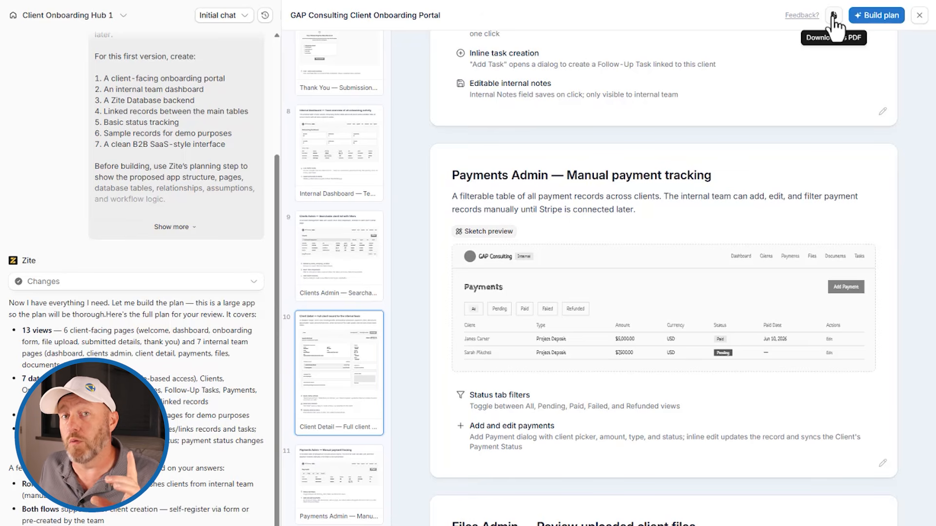
Build the reviewed plan, switch the generated portal to edit mode, and return to its preview
left_click(892, 17)
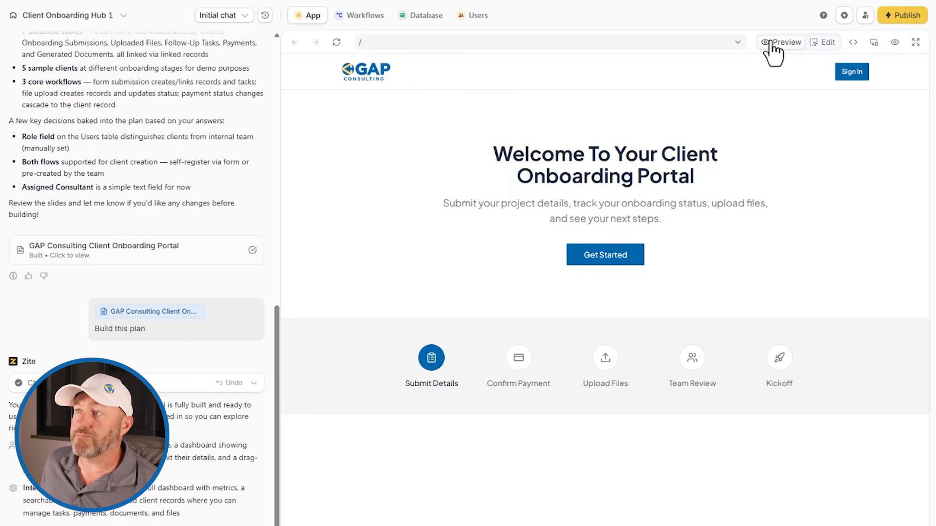
left_click(824, 42)
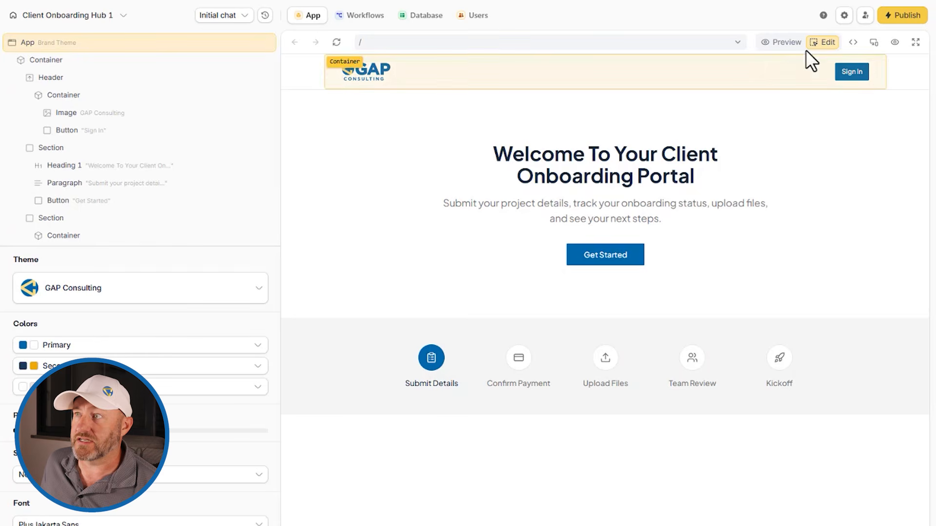
left_click(779, 43)
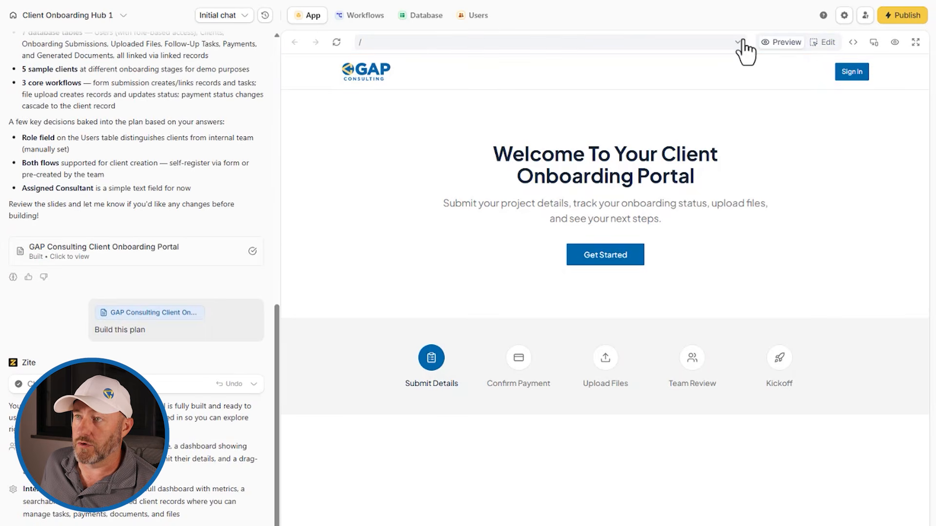
Sign up for the previewed portal as a client with the prefilled email address and the user's first and last name
left_click(605, 257)
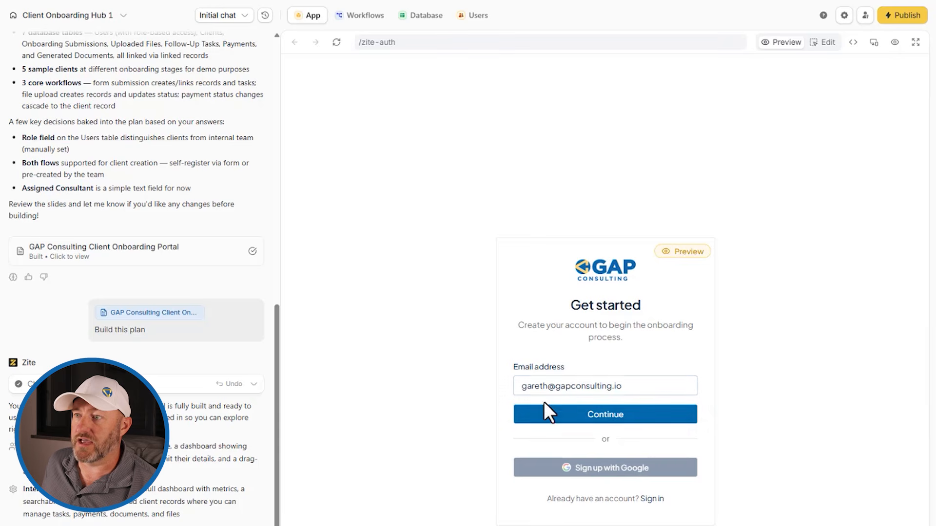
left_click(587, 415)
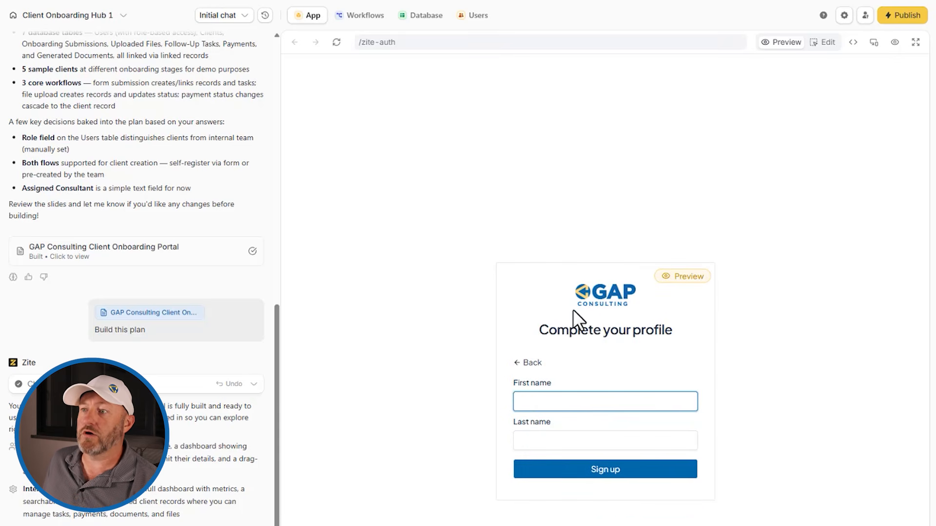
type("Gareth")
key("Tab")
type("P")
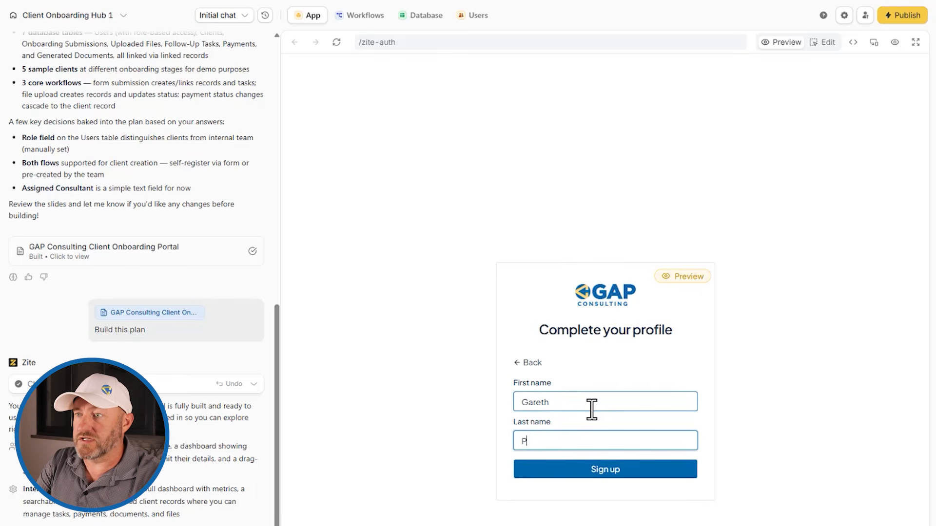
type("ronovost")
left_click(618, 472)
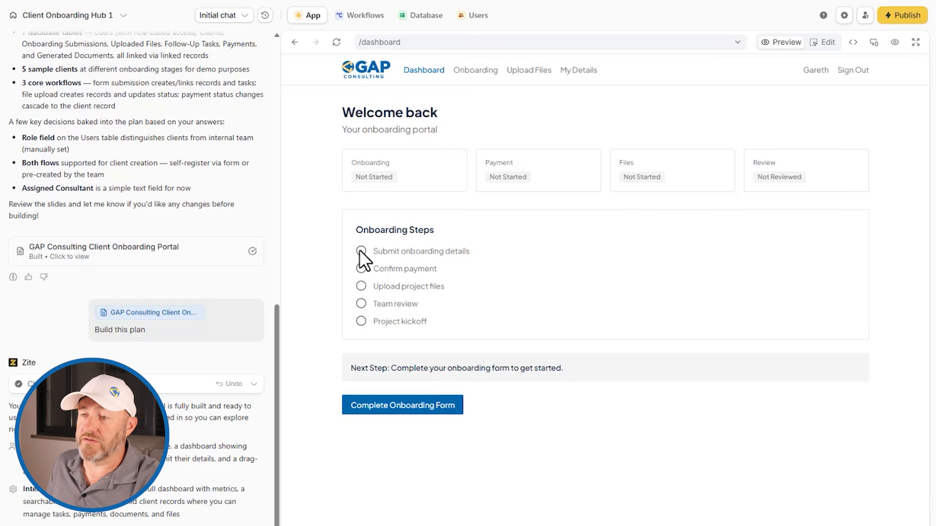
Submit the onboarding form with company GAP, timeline 3+ Months and budget range $10,000+, and return to the client dashboard
left_click(394, 417)
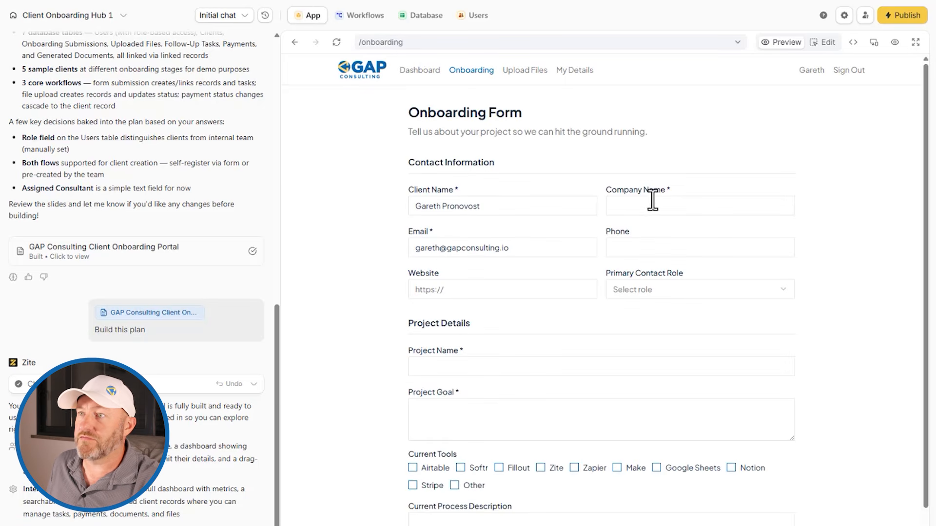
left_click(633, 207)
type("GAP")
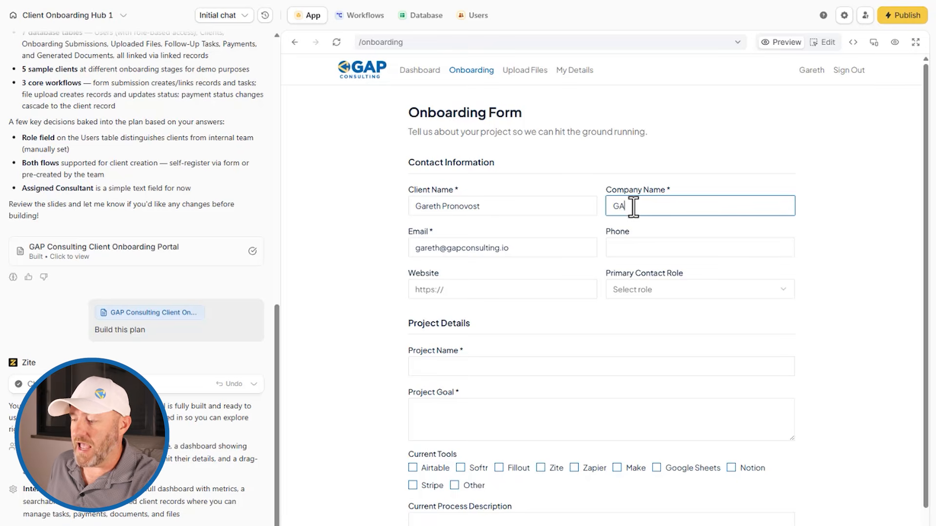
left_click(510, 288)
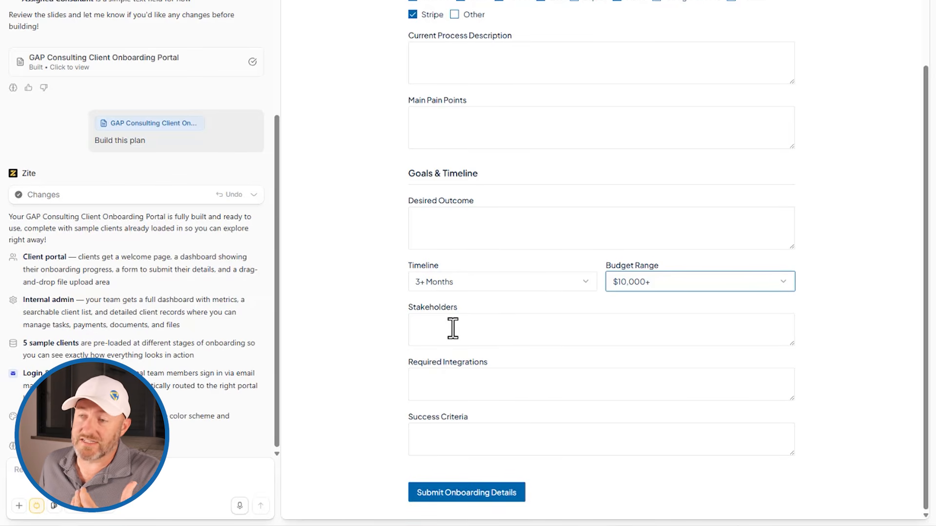
left_click(469, 493)
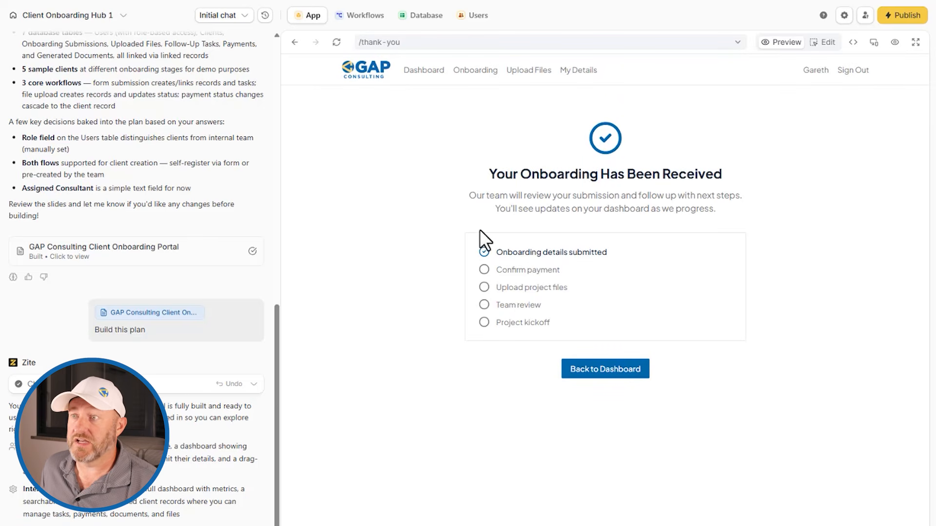
left_click(595, 373)
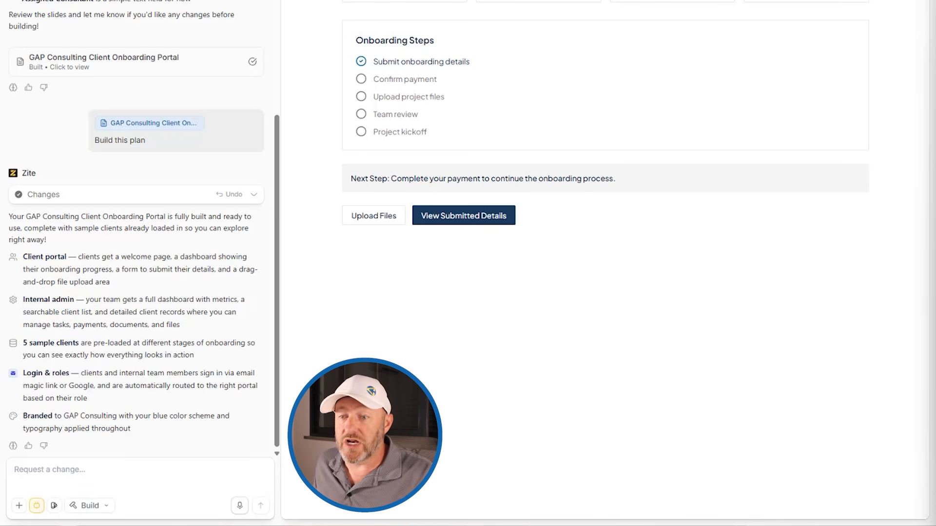
Submit a Build-mode request for a Stripe payment page with a $2,500 project deposit that updates the client's payment status
left_click(117, 468)
key("ctrl+v")
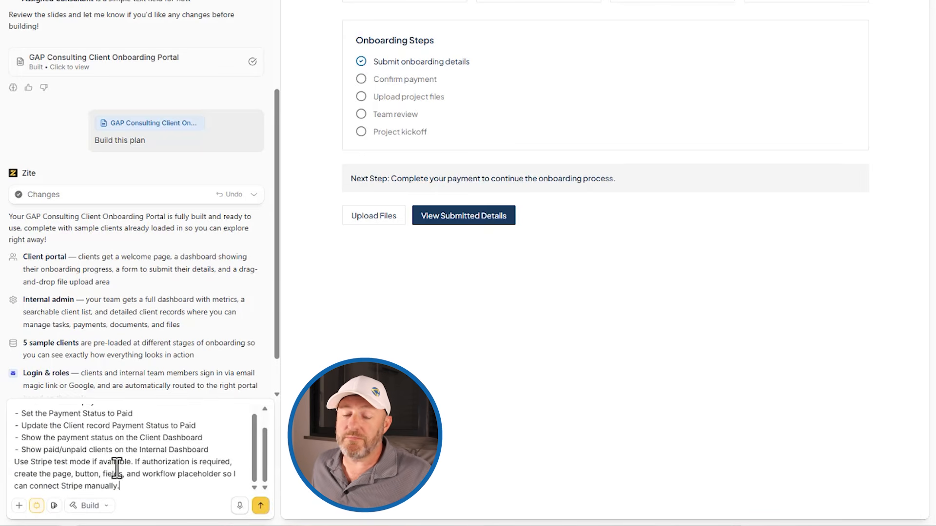
scroll(90, 472, "up", 2)
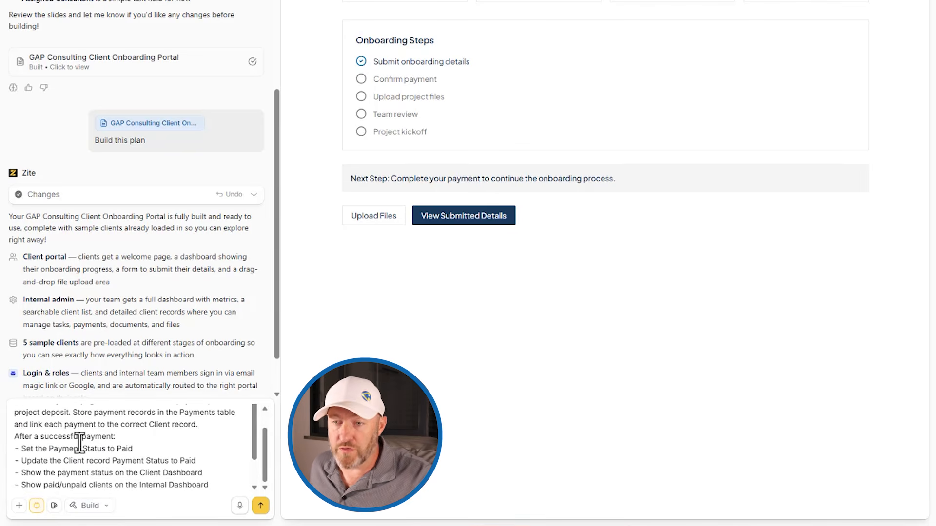
scroll(88, 485, "down", 2)
left_click(89, 505)
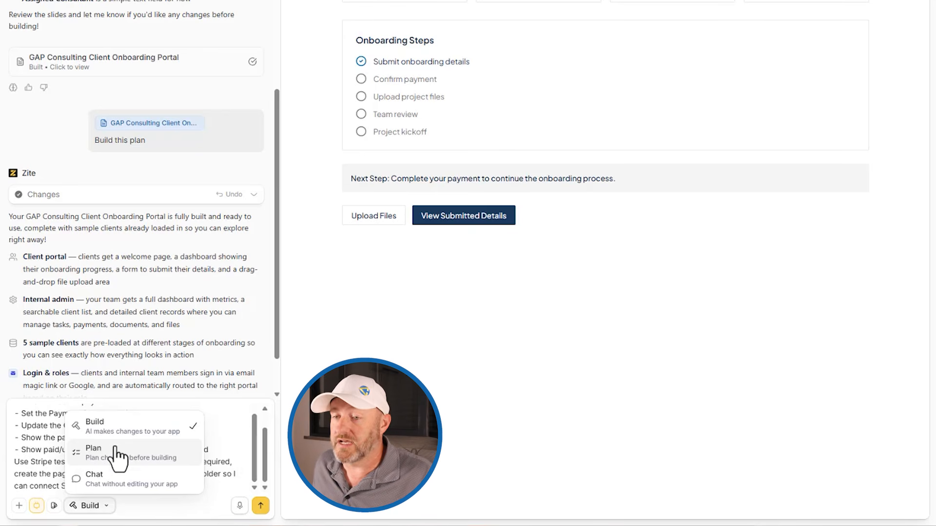
left_click(38, 454)
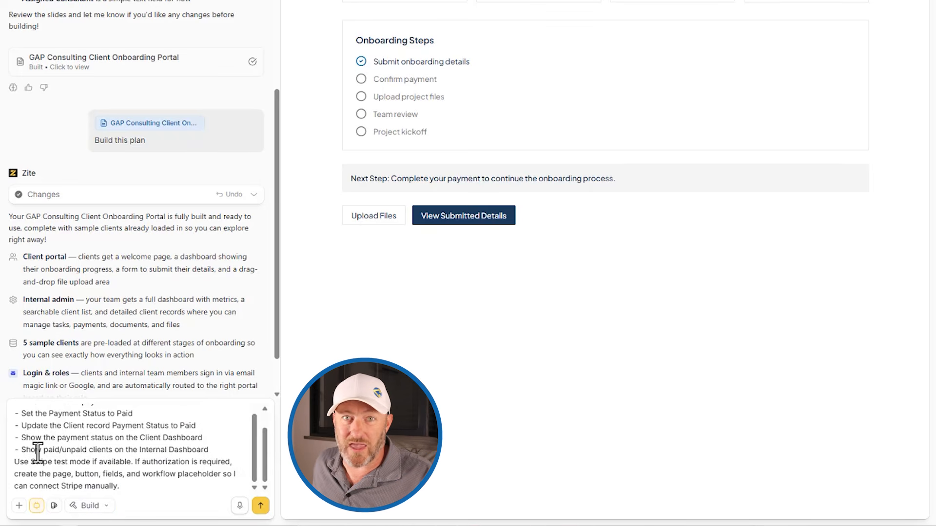
left_click(260, 505)
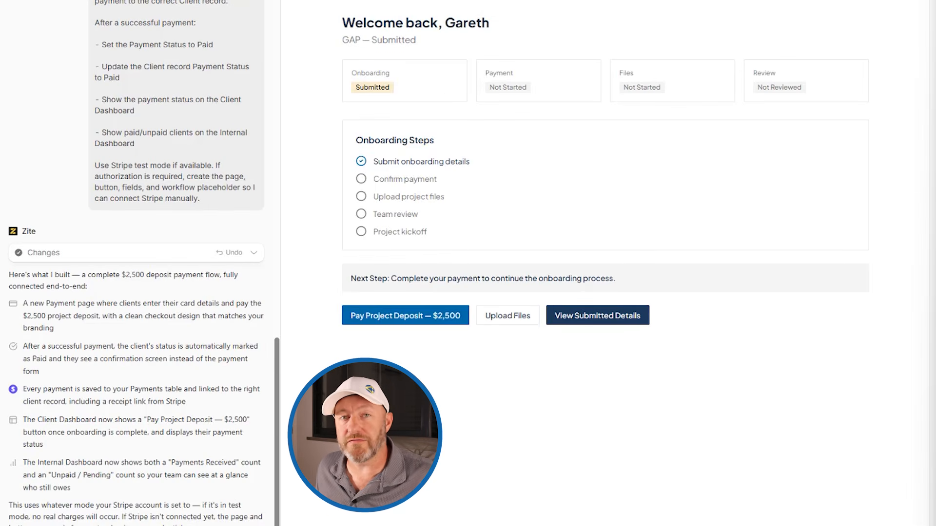
Review the Stripe request, then examine the project deposit payment page and the payment status on the client dashboard
scroll(133, 161, "up", 2)
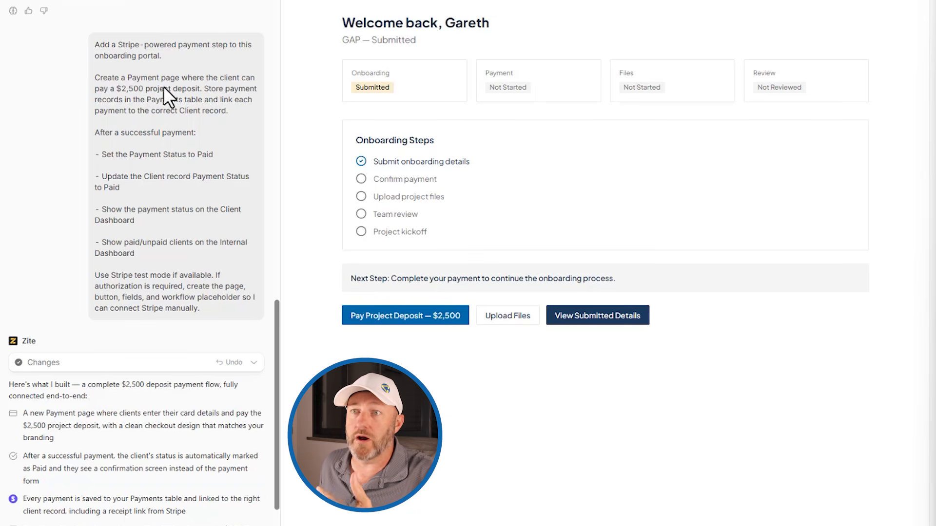
scroll(195, 129, "down", 3)
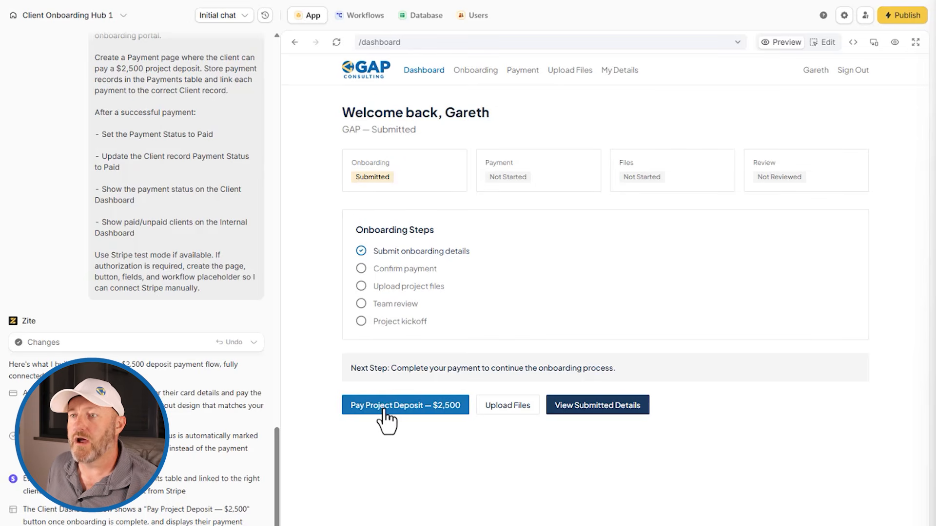
left_click(388, 411)
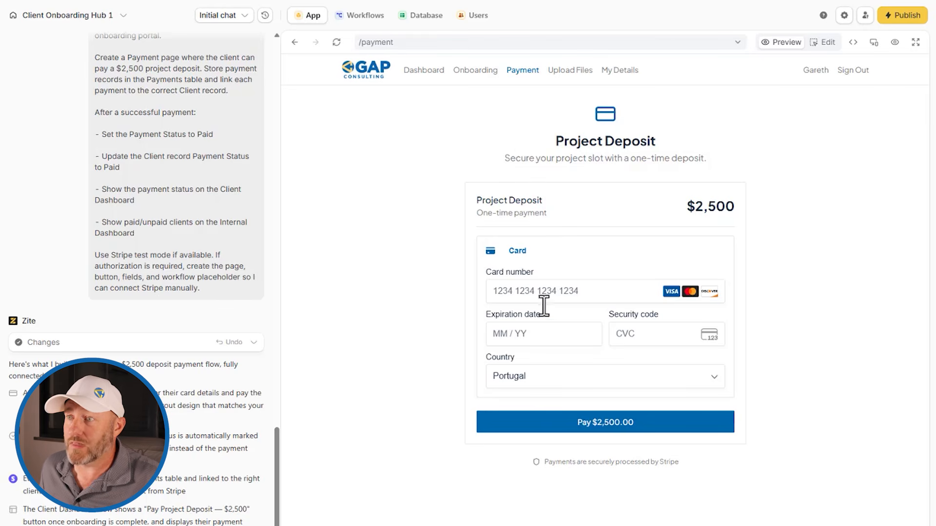
left_click(498, 289)
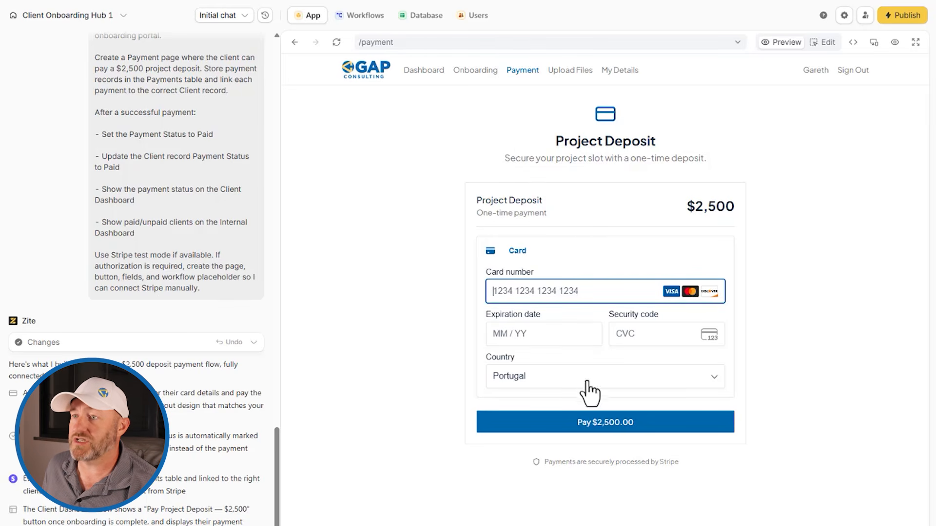
left_click(502, 376)
left_click(400, 413)
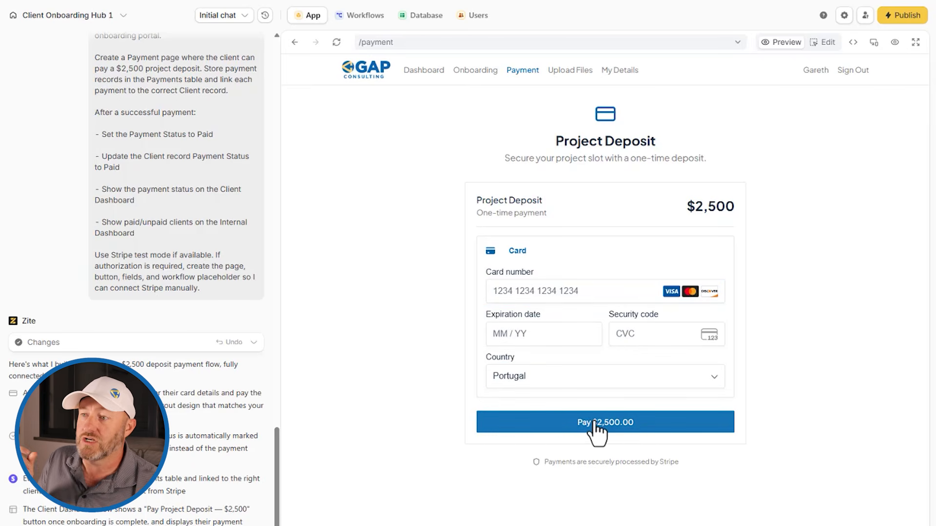
left_click(418, 70)
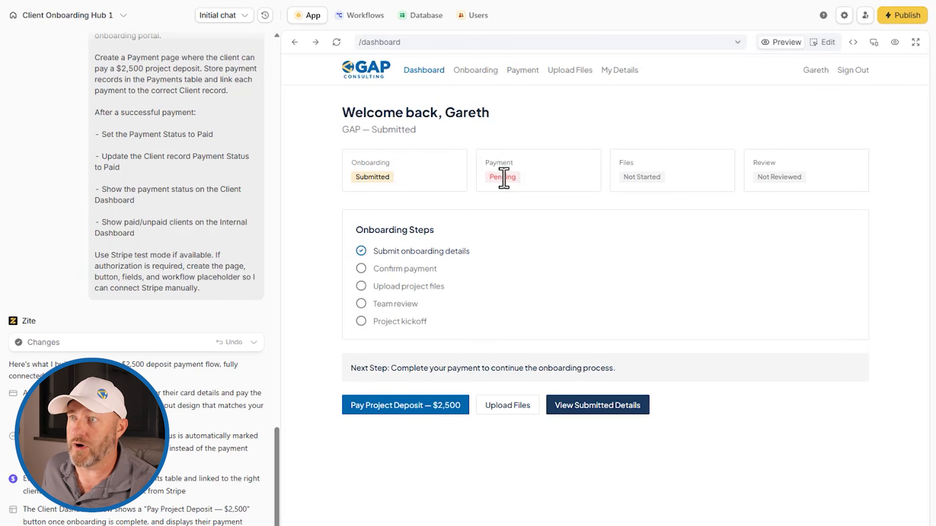
left_click(520, 73)
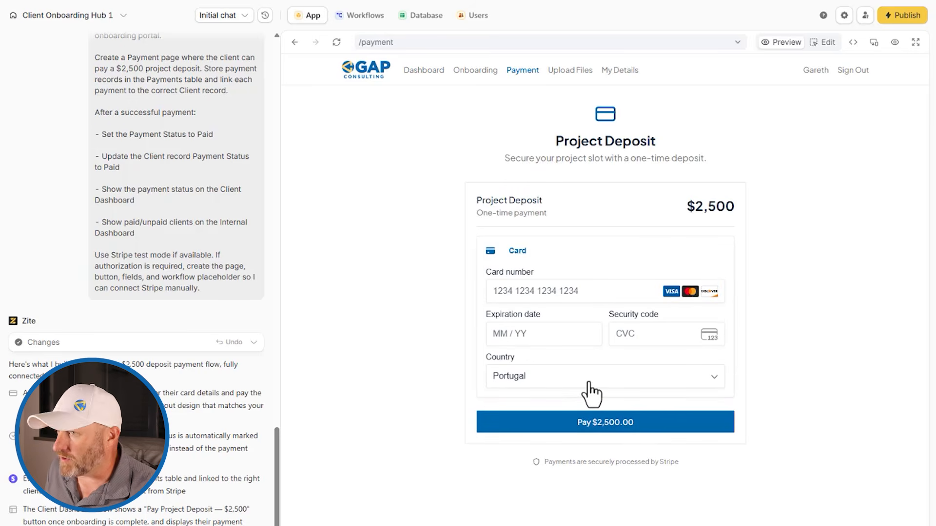
left_click(433, 68)
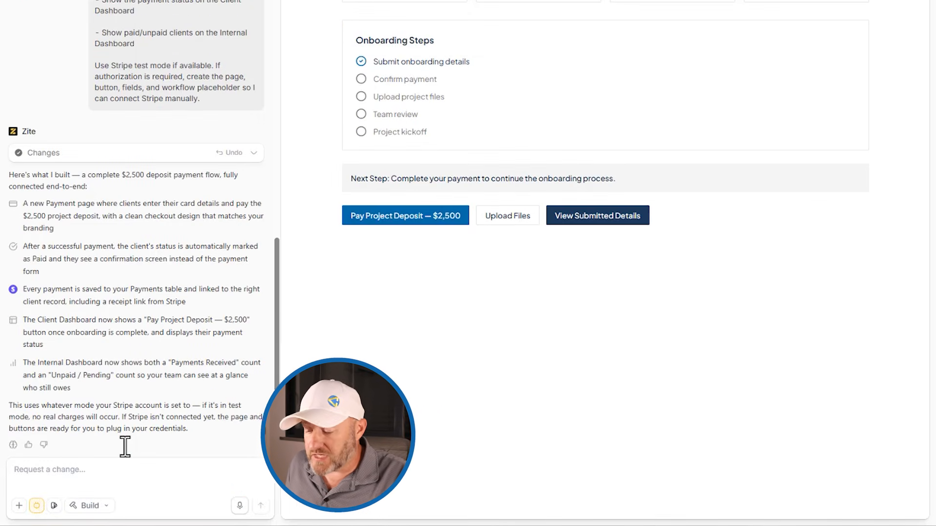
Submit a Build-mode request for an Onboarding Summary PDF, stored in Generated Documents and generated from the Internal Client Detail page
key("ctrl+v")
scroll(138, 441, "up", 3)
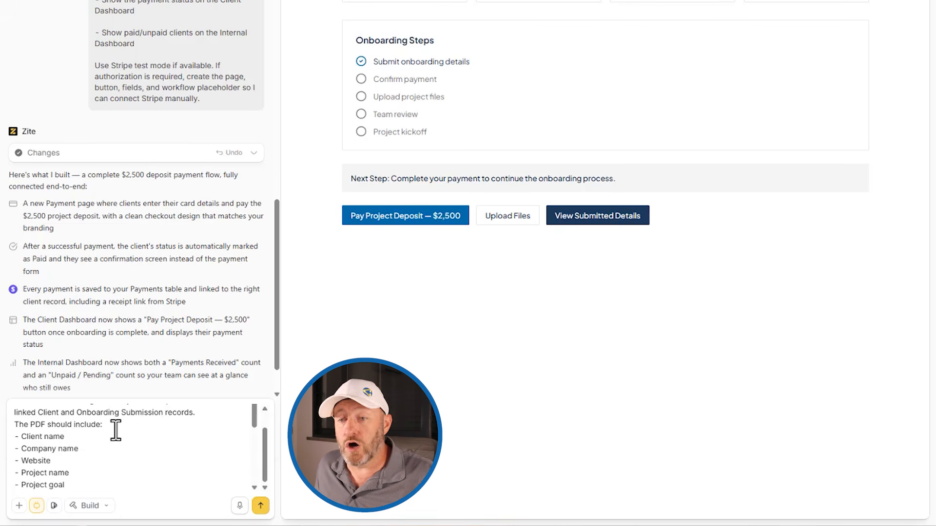
scroll(115, 429, "down", 4)
scroll(151, 432, "up", 4)
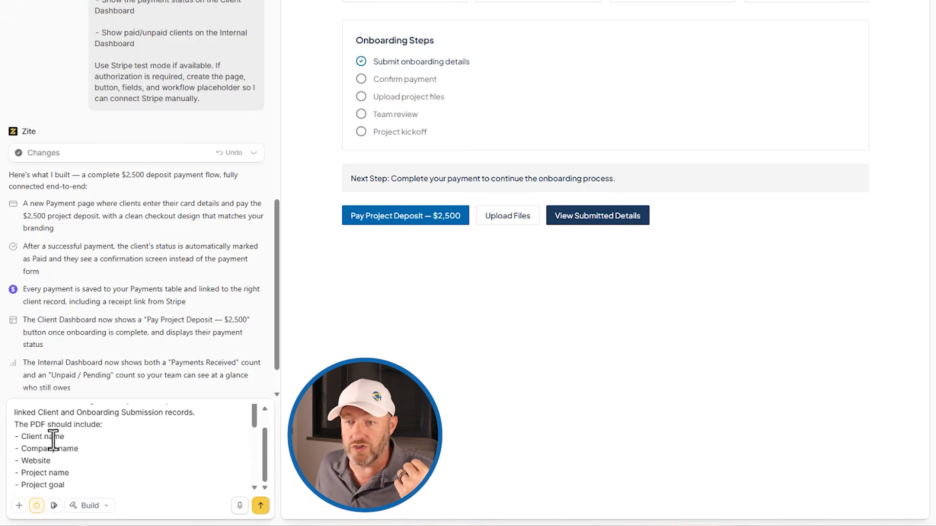
scroll(53, 439, "down", 8)
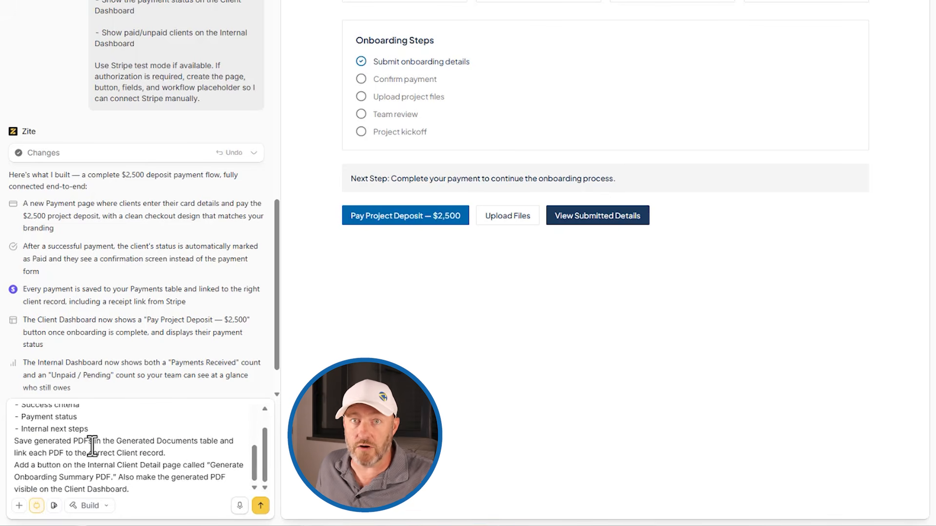
scroll(92, 446, "down", 1)
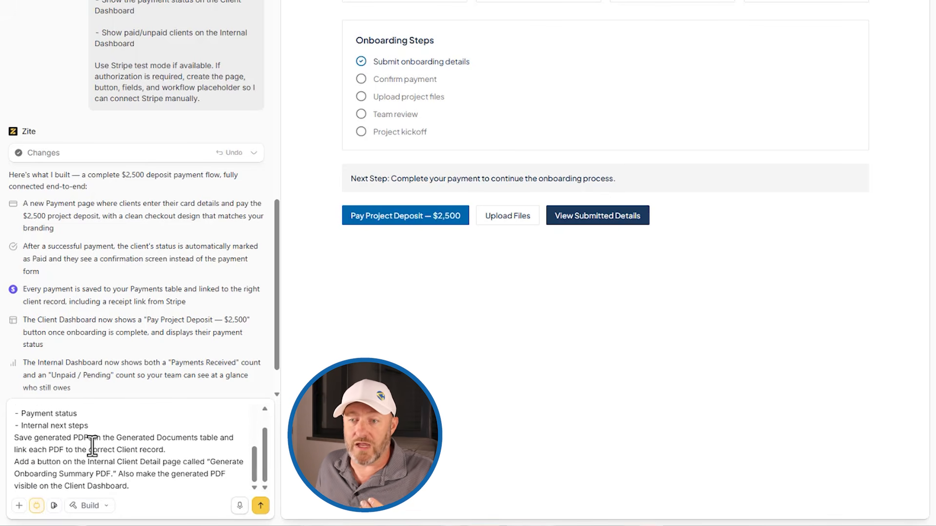
left_click(261, 507)
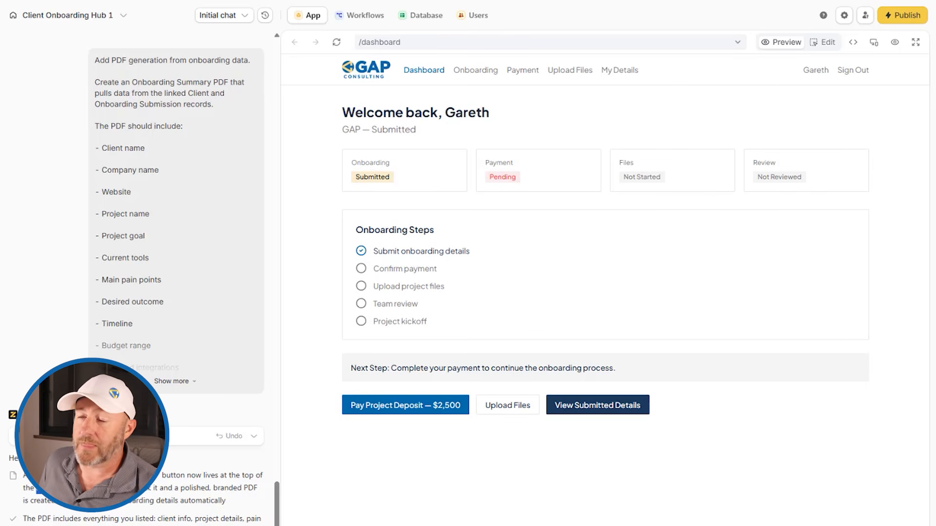
Set the signed-up user's Role to Client in the database's users table
left_click(431, 17)
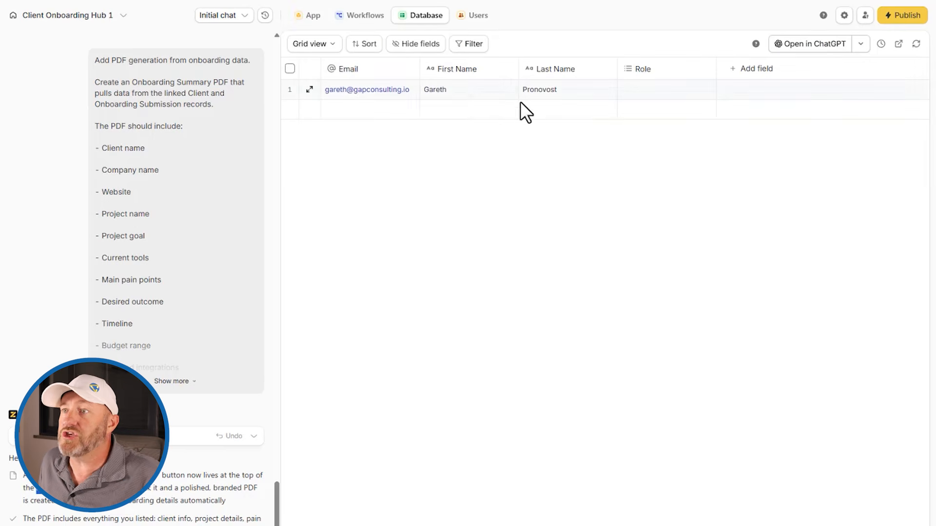
left_click(633, 89)
left_click(633, 89)
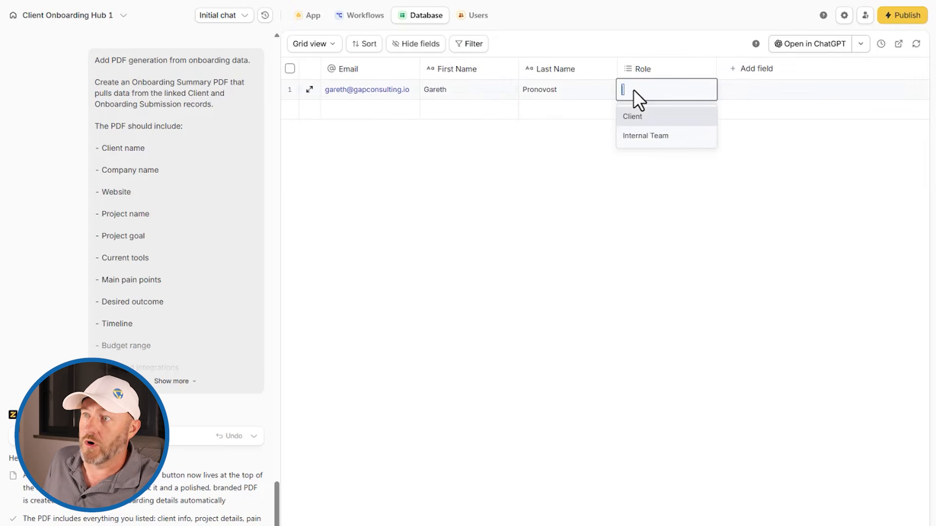
left_click(633, 117)
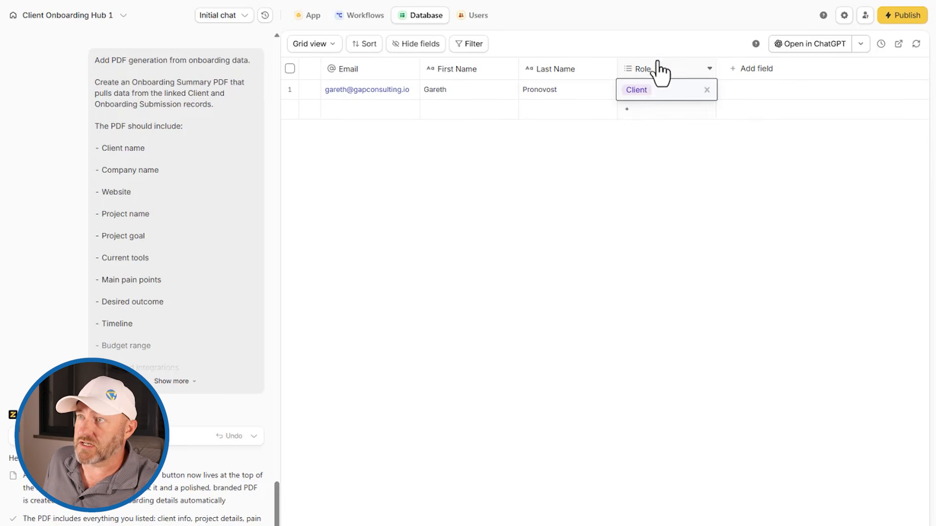
Inspect the settings of the Role field in the users table
left_click(653, 70)
left_click(682, 292)
left_click(688, 349)
left_click(867, 364)
Set the user's Role to Internal Team and return to the app preview to show the internal dashboard
left_click(652, 95)
left_click(651, 92)
left_click(651, 141)
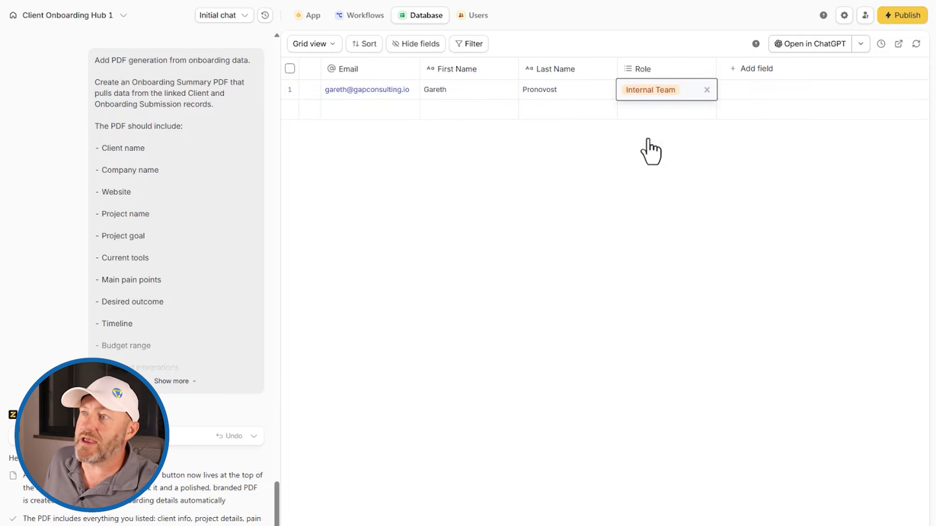
left_click(310, 16)
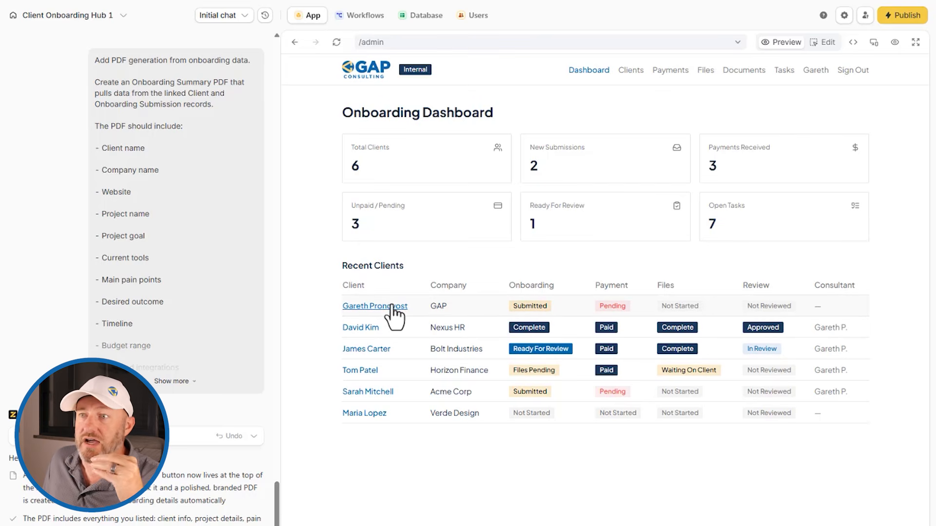
Open the GAP company's client record from Recent Clients, generate its Onboarding Summary PDF and dismiss the viewer's pop-ups
left_click(393, 307)
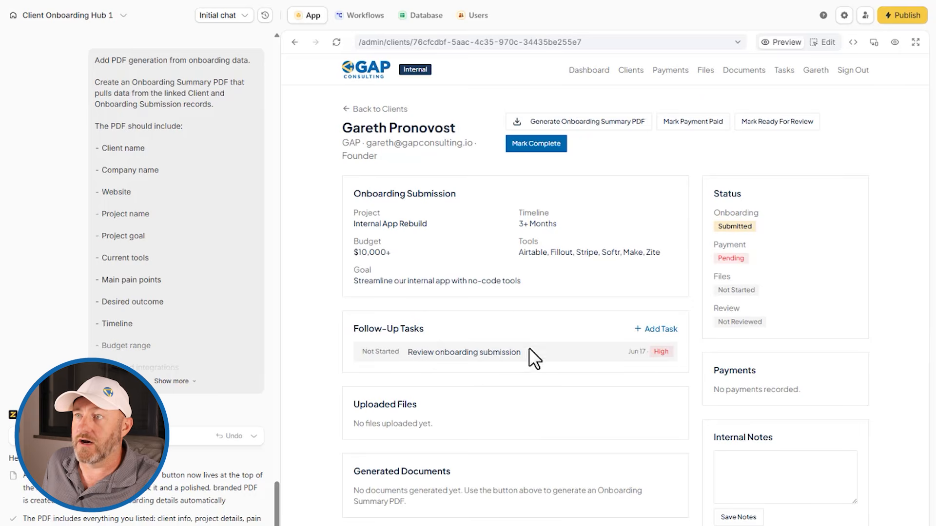
left_click(600, 125)
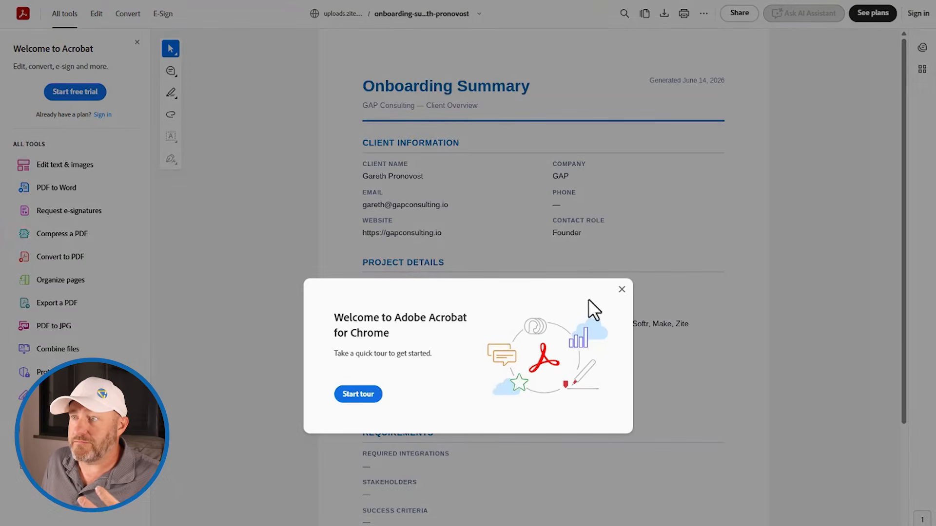
left_click(621, 291)
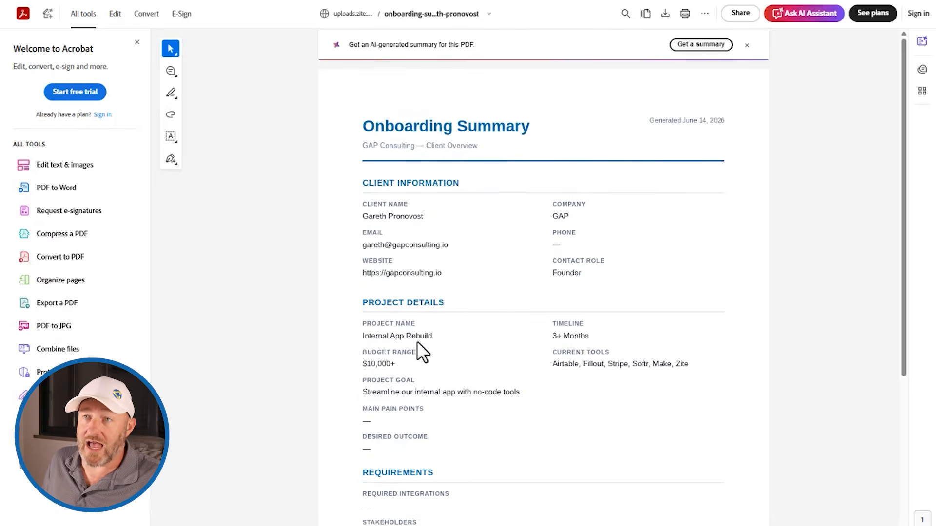
left_click(747, 46)
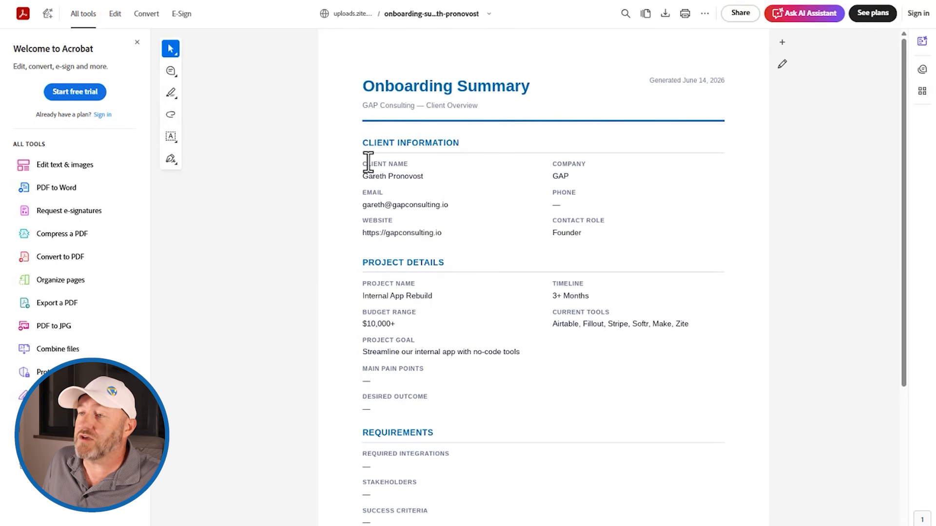
Review the Onboarding Summary PDF from client information and project details through requirements, status and next steps
scroll(514, 346, "down", 7)
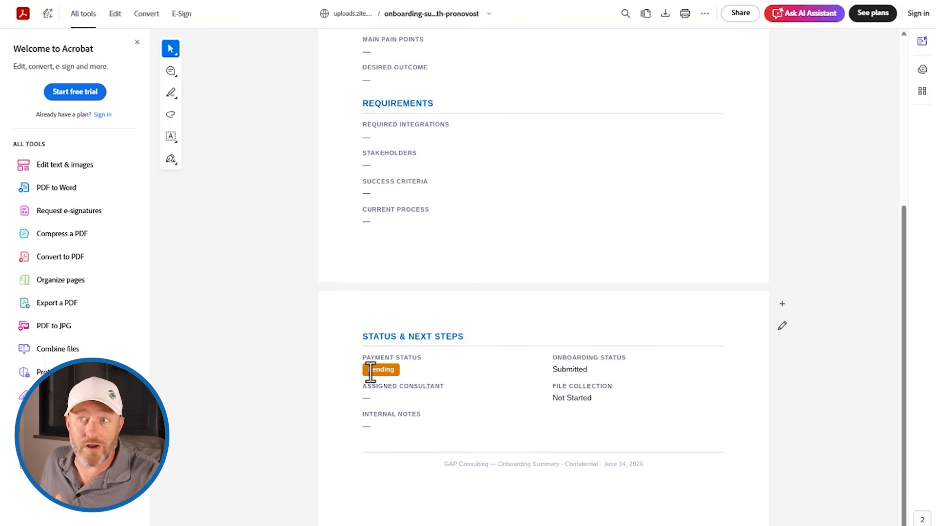
scroll(367, 372, "up", 5)
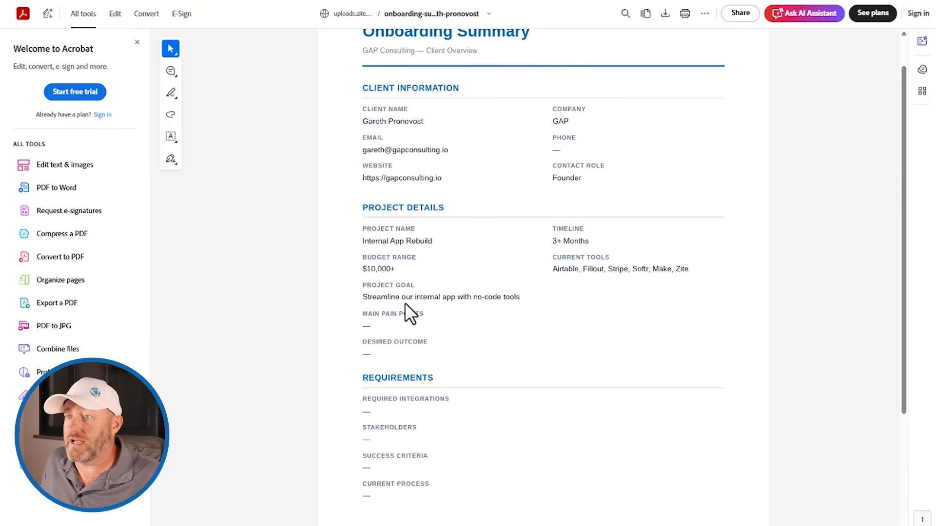
scroll(390, 365, "down", 1)
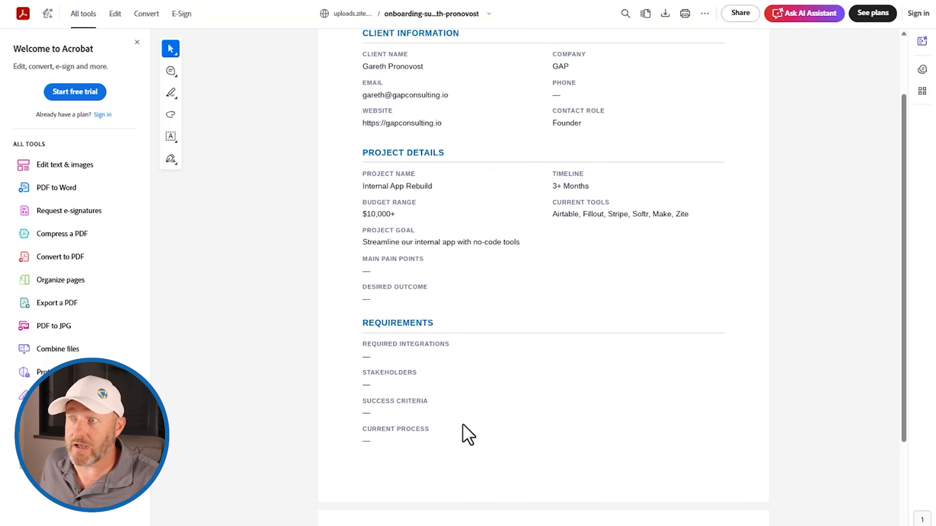
scroll(522, 320, "up", 2)
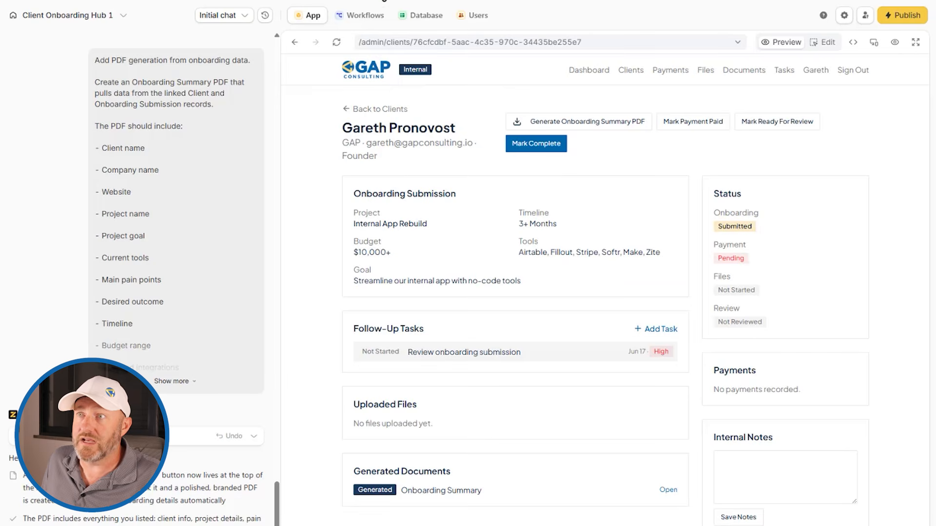
Inspect the newest Onboarding Summary record in the Generated Documents table and view the PDF at its Document URL
left_click(414, 18)
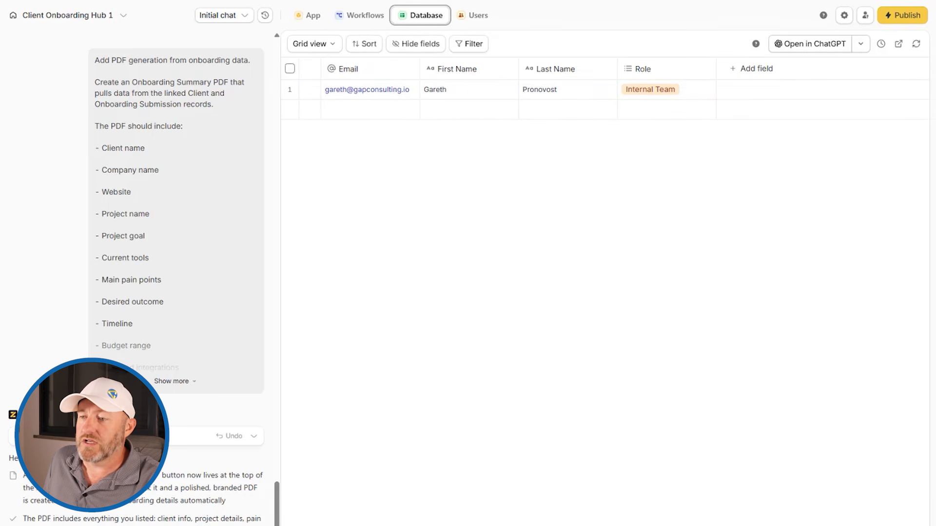
left_click(493, 158)
scroll(579, 122, "right", 15)
scroll(569, 151, "left", 15)
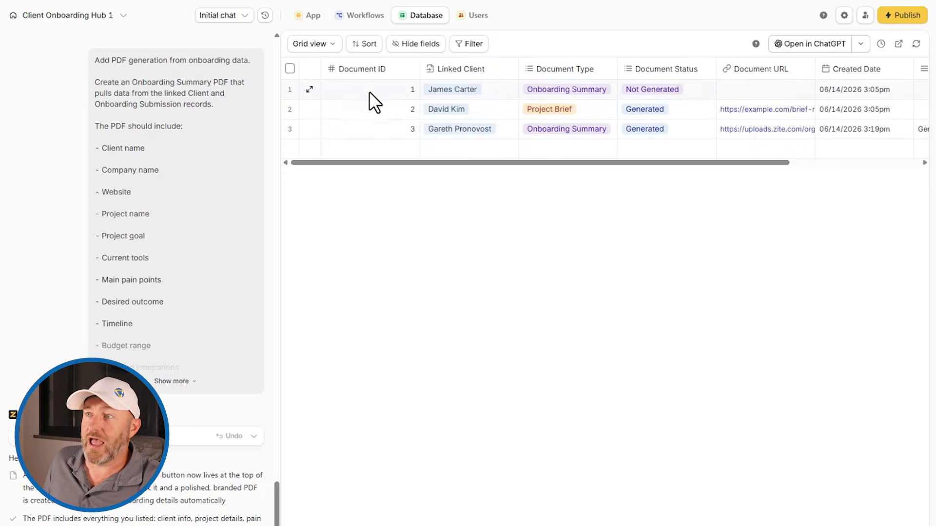
scroll(409, 132, "left", 3)
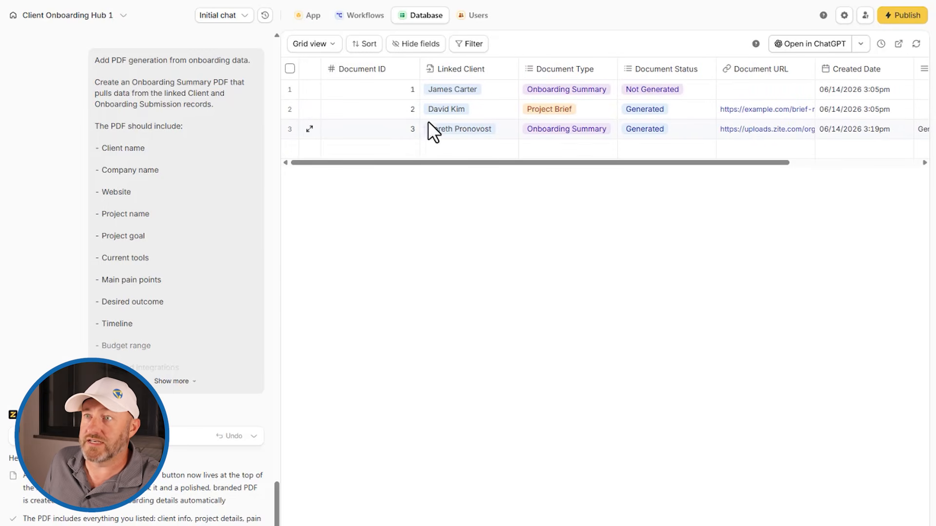
left_click(449, 131)
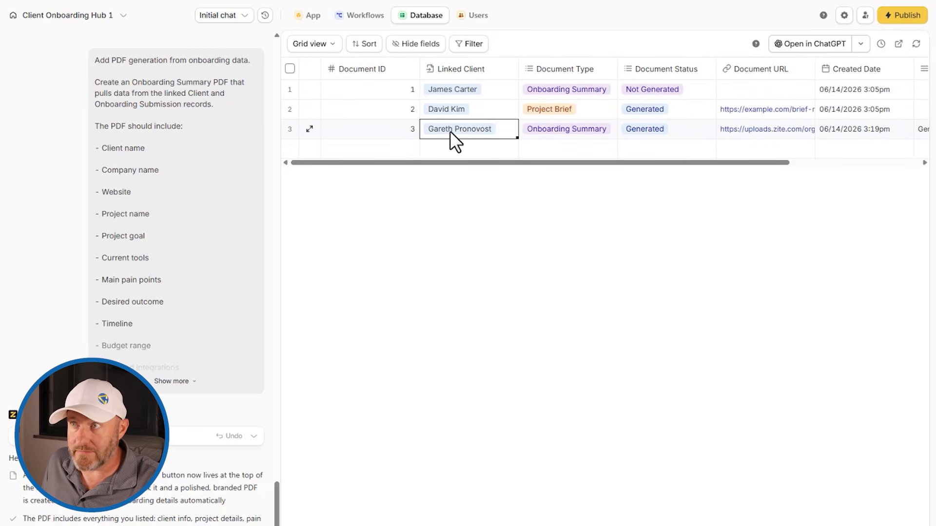
scroll(567, 130, "right", 5)
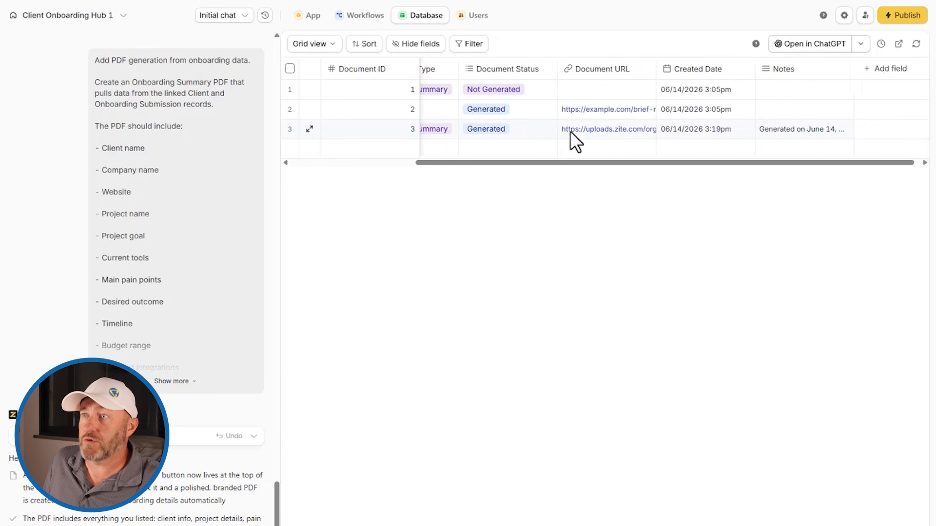
left_click(591, 130)
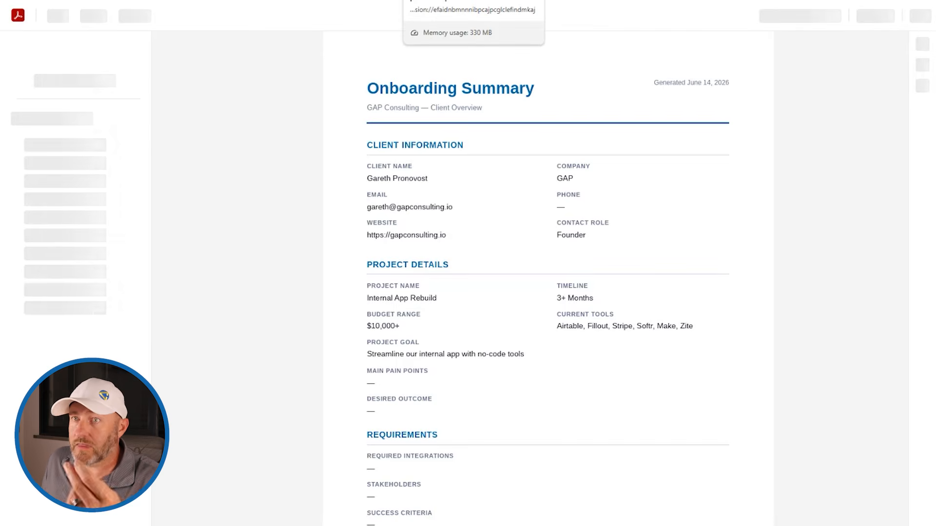
left_click(472, 2)
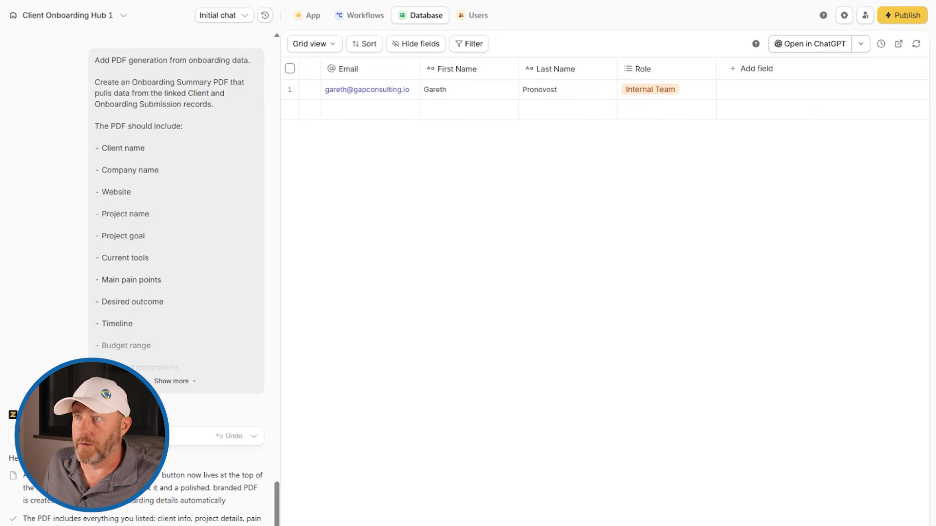
Set the user's Role to Client in the users table and view the Onboarding Summary PDF from the client dashboard preview
left_click(676, 87)
left_click(677, 87)
left_click(633, 117)
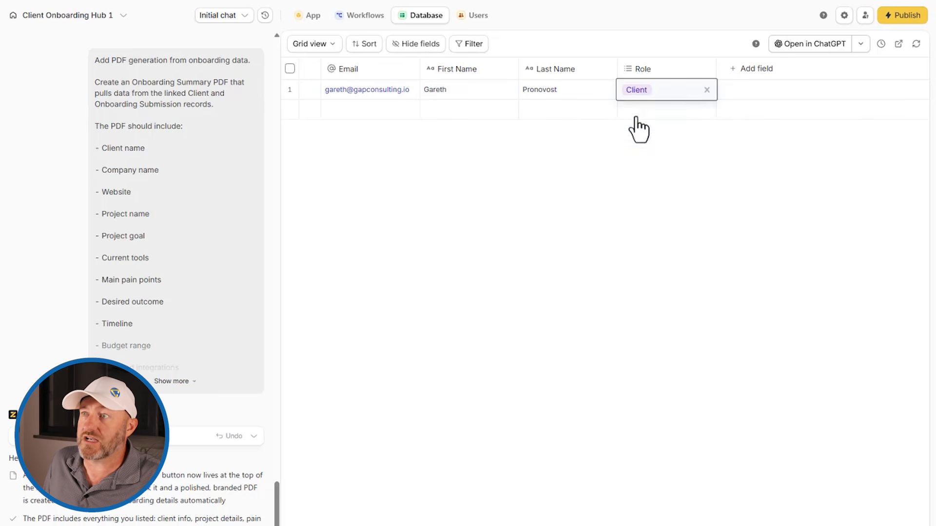
left_click(313, 16)
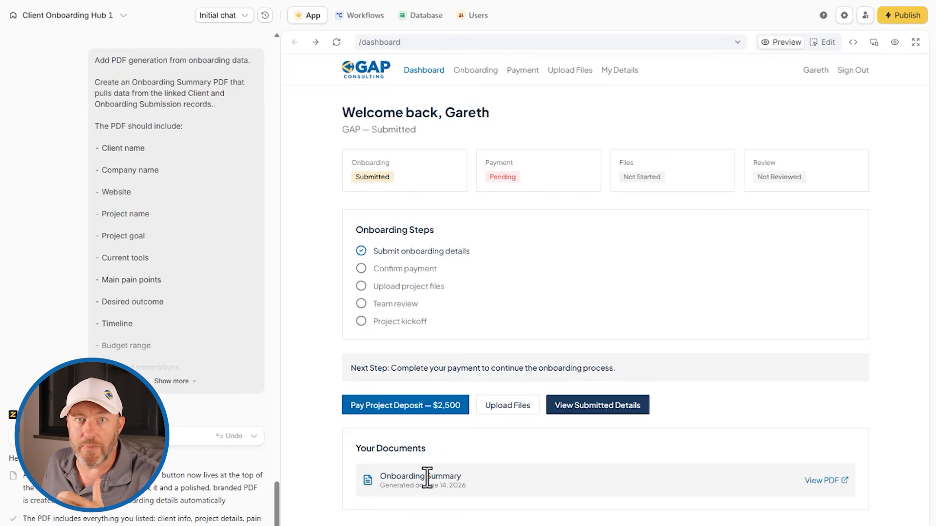
left_click(810, 482)
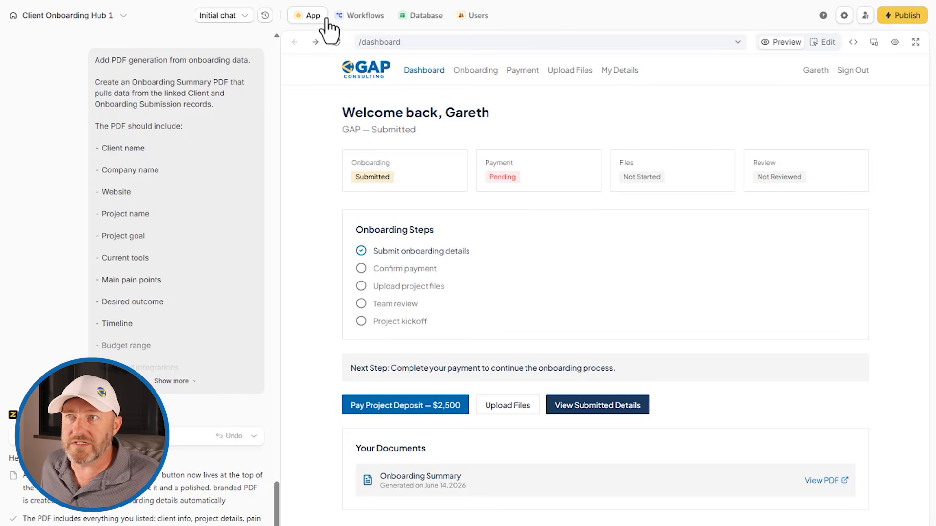
Look over the app's database tables and its list of workflows, including Generate Onboarding Summary
left_click(412, 19)
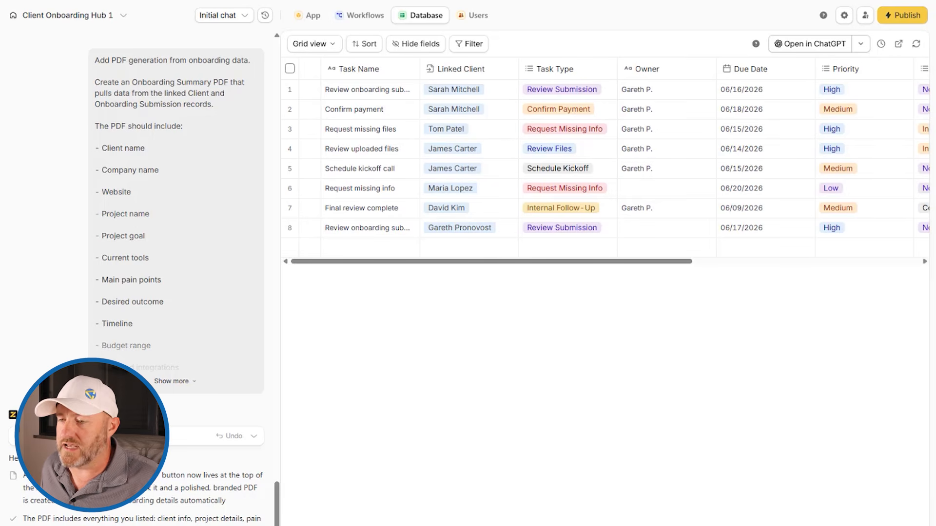
left_click(360, 17)
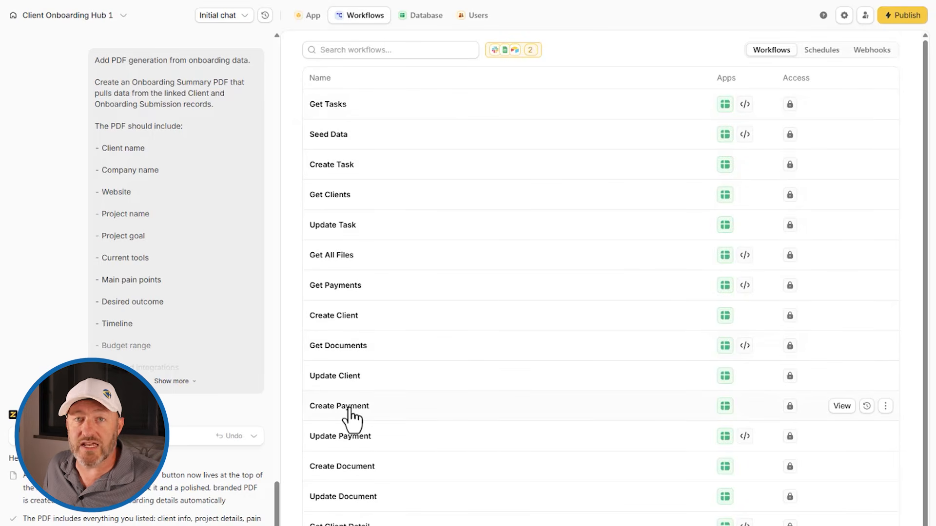
scroll(353, 419, "down", 5)
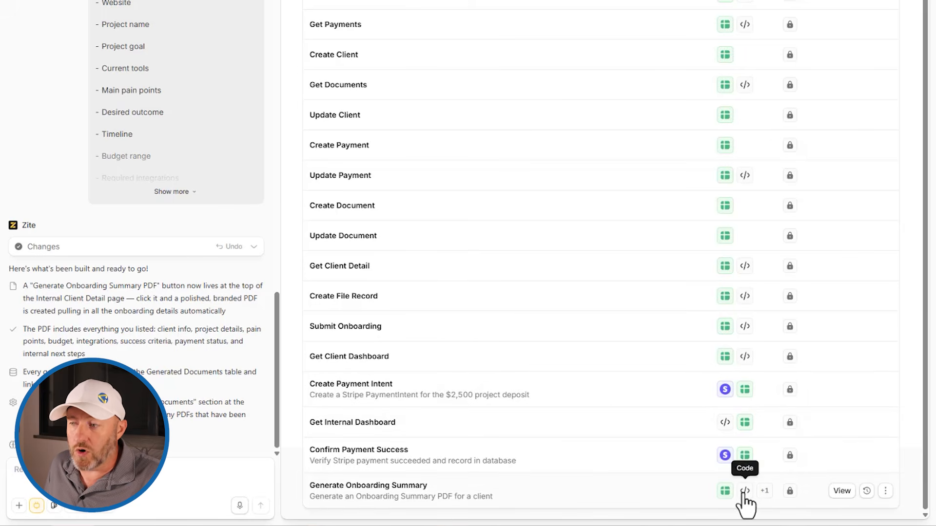
scroll(365, 247, "up", 5)
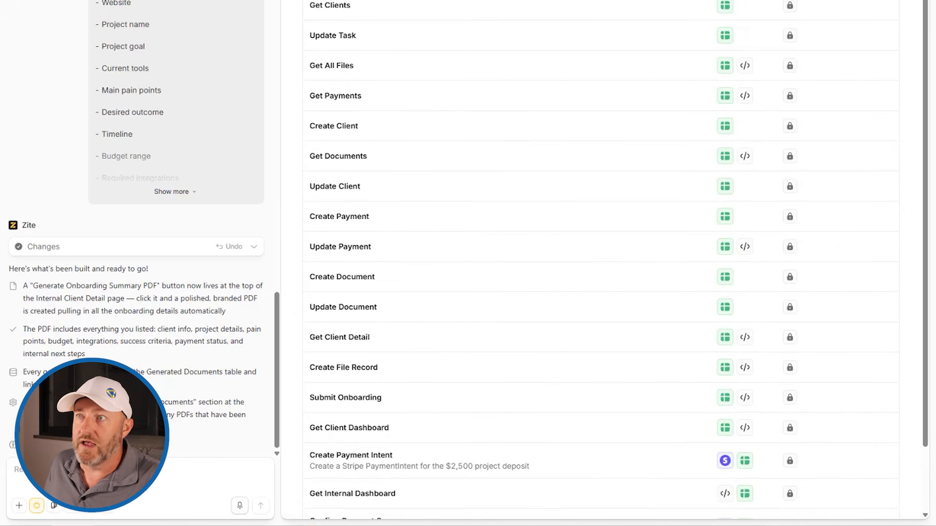
left_click(476, 13)
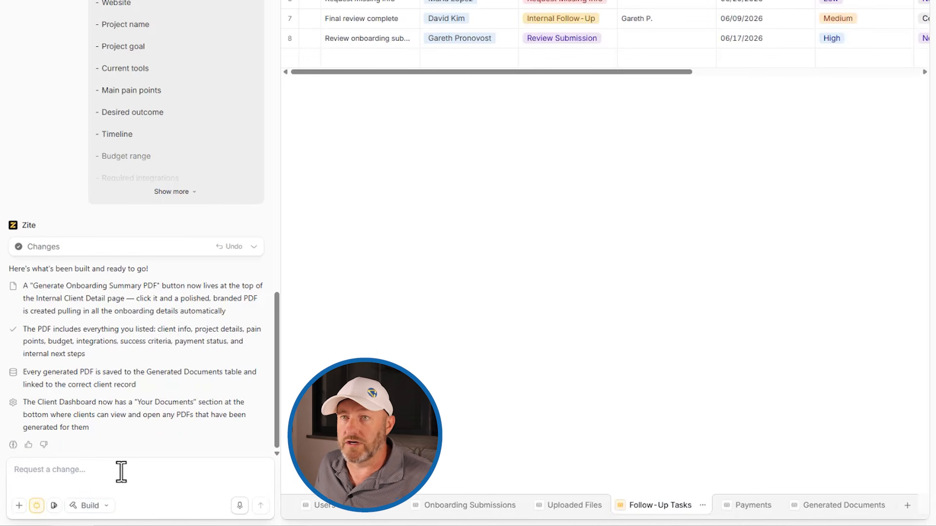
Submit a Build request adding AI Summary, Recommended Service Fit and Missing Information fields to Onboarding Submissions, shown on Internal Client Detail and Internal Dashboard
key("ctrl+v")
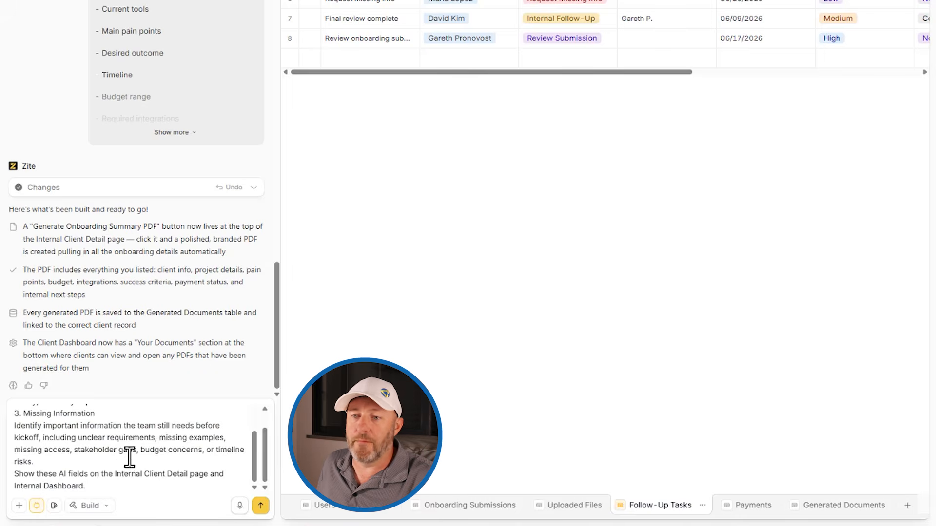
scroll(132, 456, "up", 5)
scroll(129, 451, "up", 2)
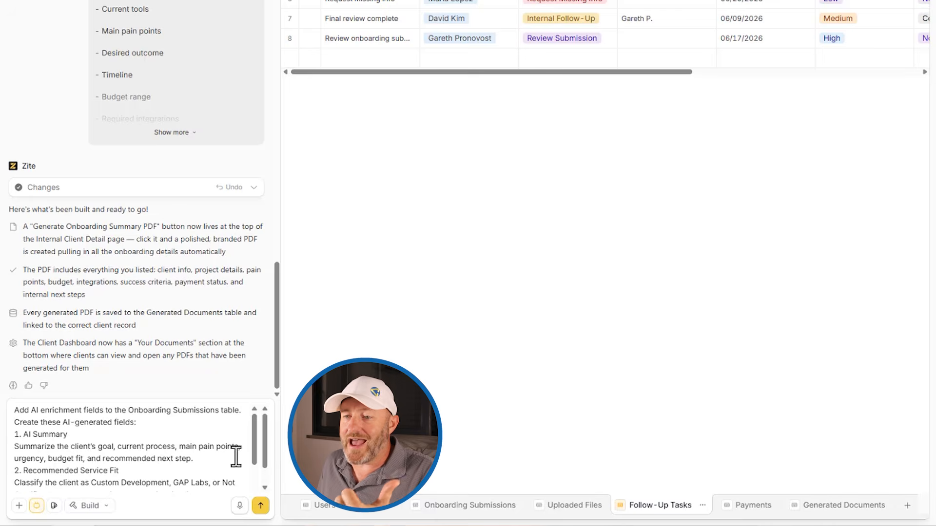
left_click(260, 508)
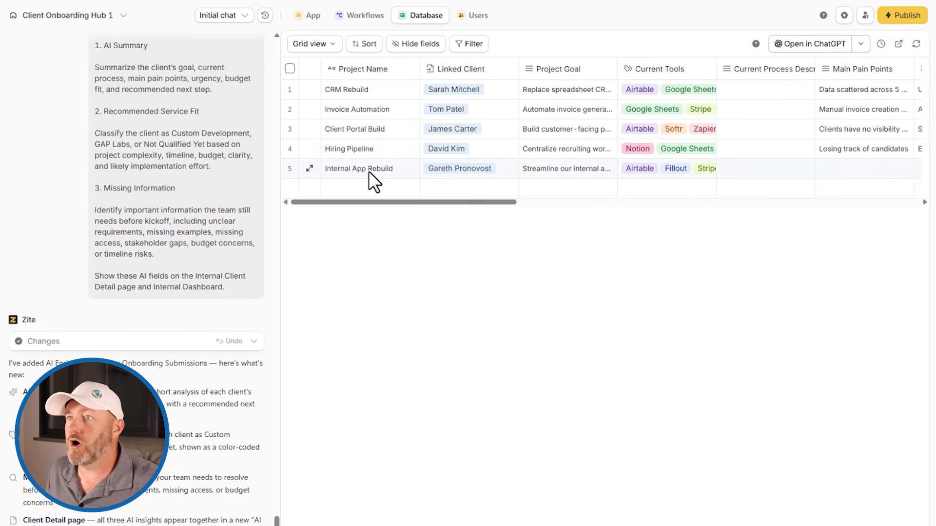
Examine the Internal App Rebuild row in Onboarding Submissions, from its project data across to the new AI fields
scroll(368, 171, "right", 3)
scroll(464, 169, "right", 3)
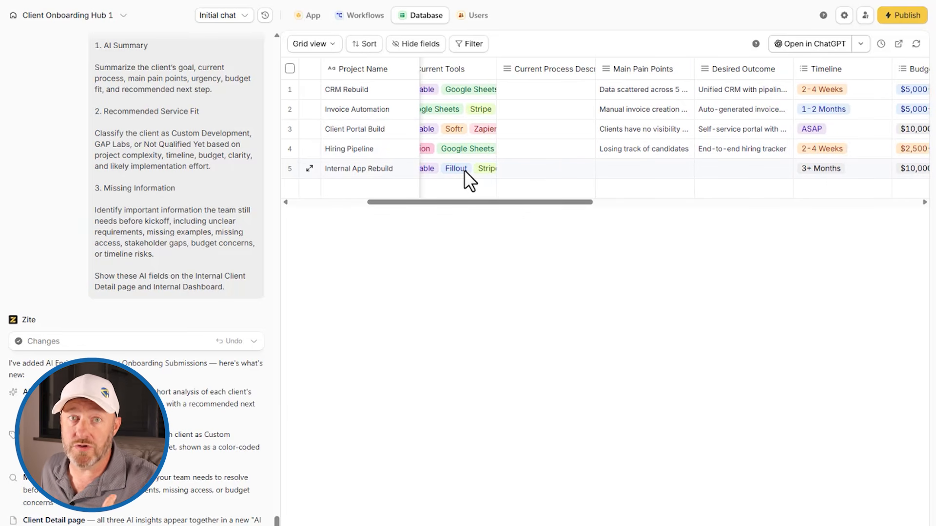
scroll(696, 165, "right", 3)
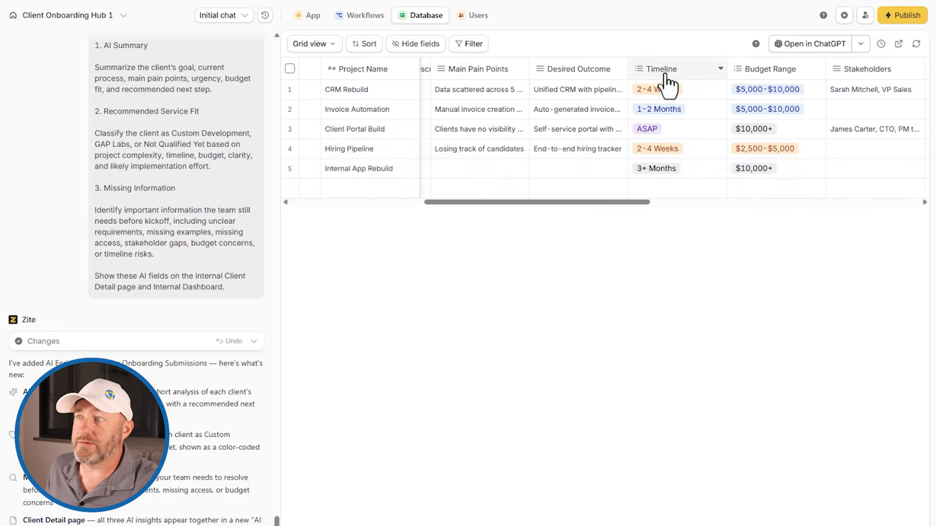
left_click(763, 171)
scroll(765, 174, "right", 3)
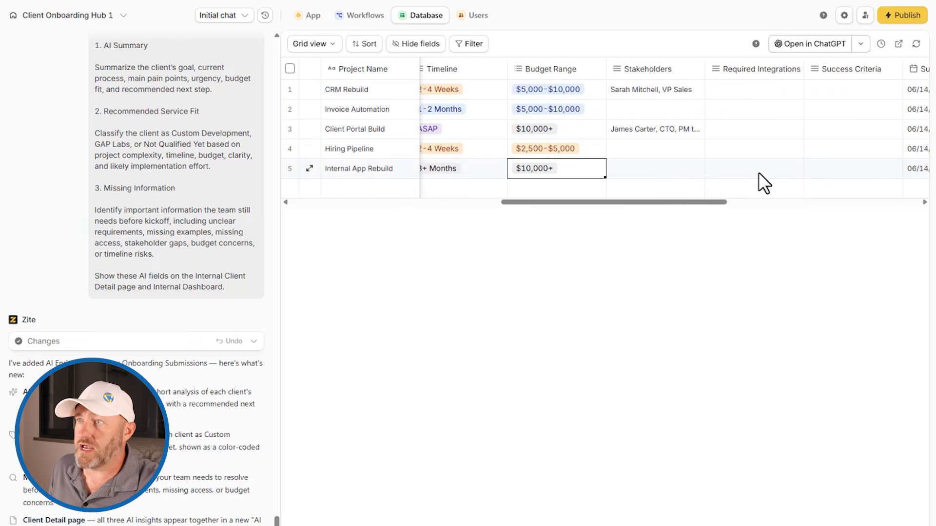
scroll(646, 174, "right", 7)
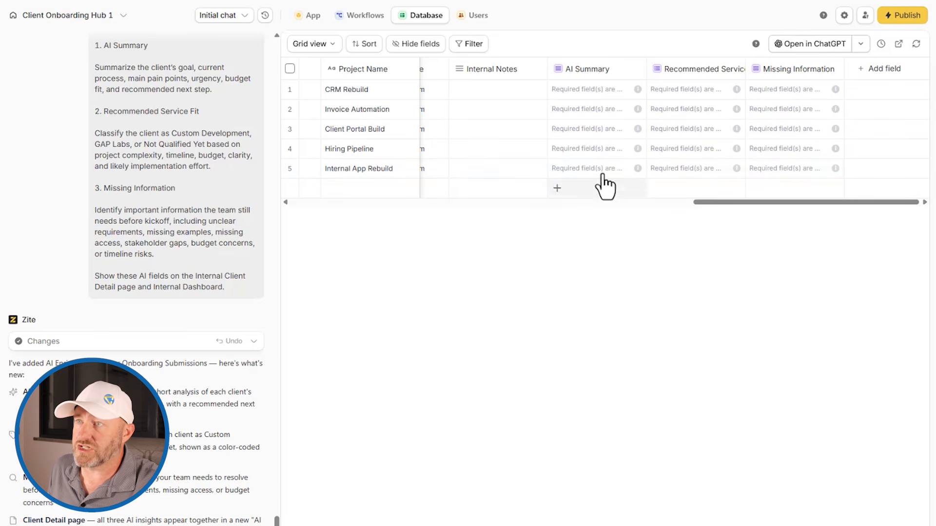
left_click(577, 167)
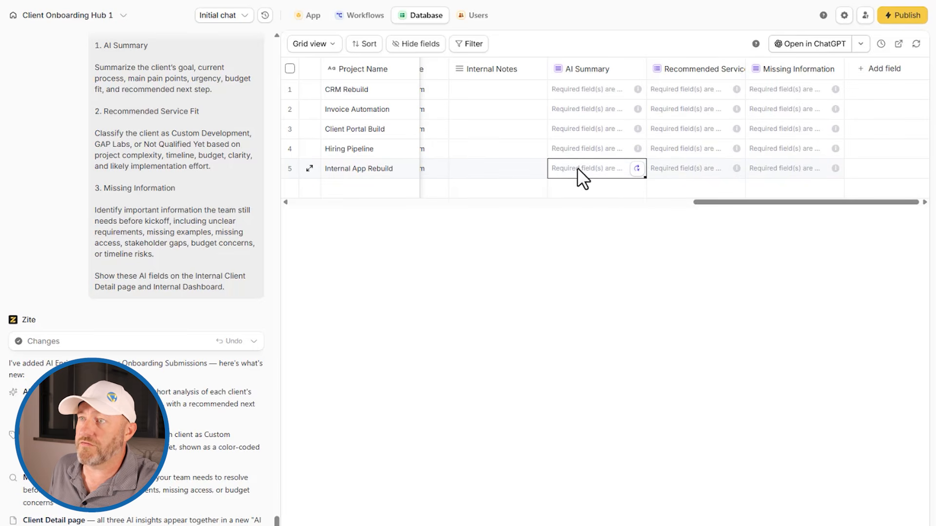
left_click(364, 172)
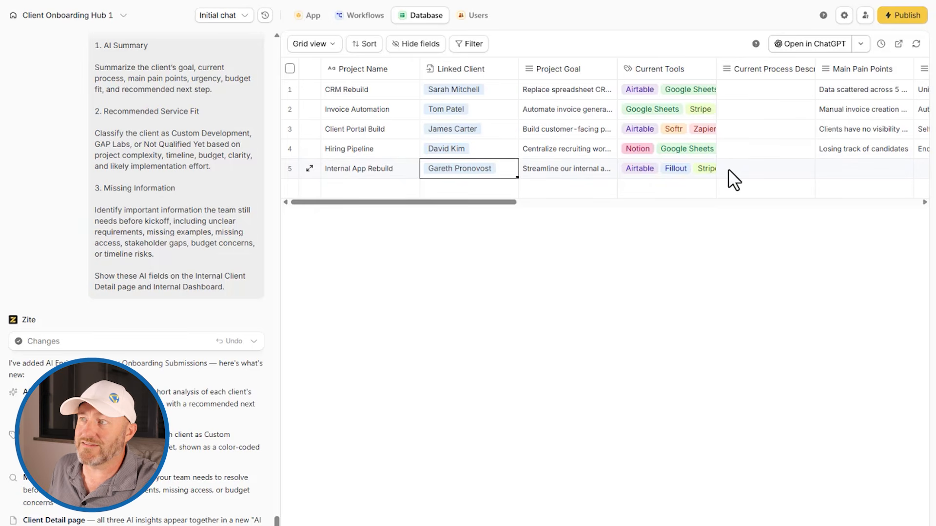
Generate the AI Summary, Recommended Service Fit and Missing Information for the Internal App Rebuild submission and open the full summary
scroll(728, 168, "right", 5)
scroll(745, 171, "left", 5)
scroll(539, 144, "right", 5)
scroll(578, 145, "right", 10)
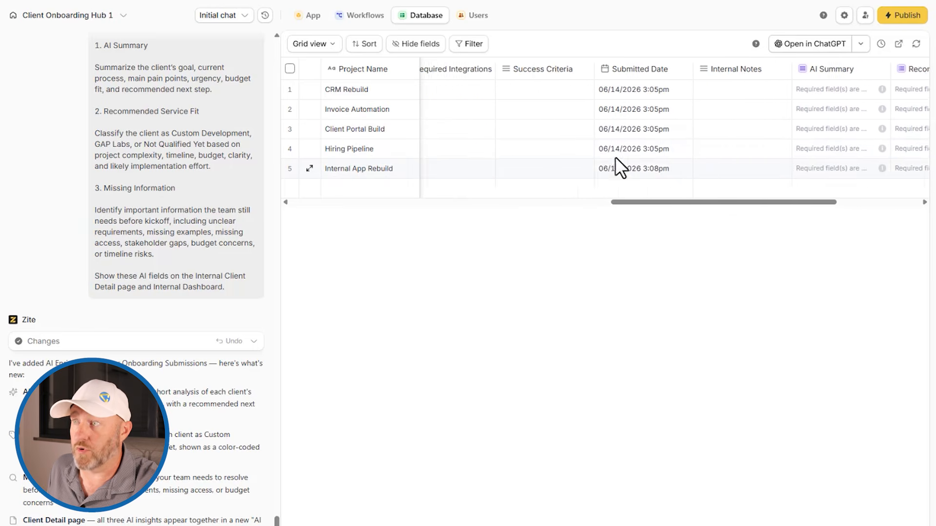
scroll(616, 161, "right", 4)
left_click(751, 169)
left_click(849, 169)
scroll(843, 171, "right", 2)
left_click(839, 169)
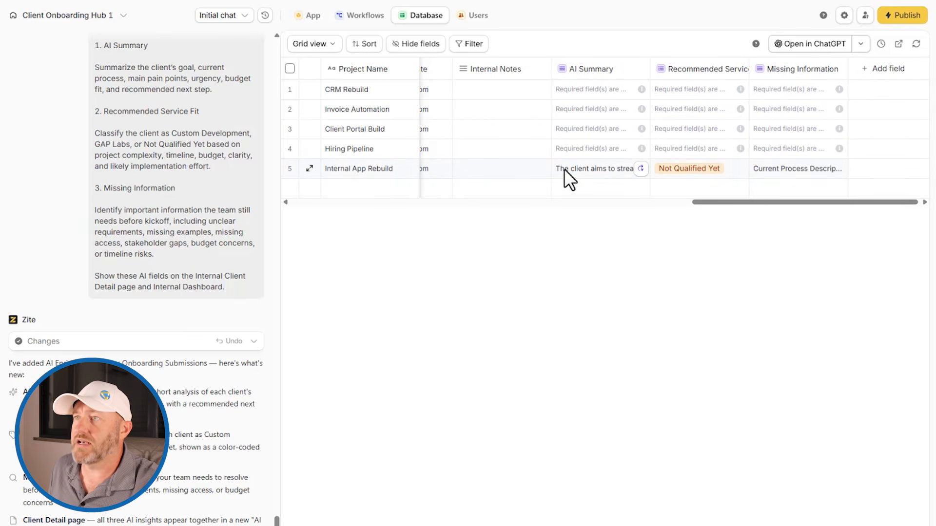
left_click(602, 169)
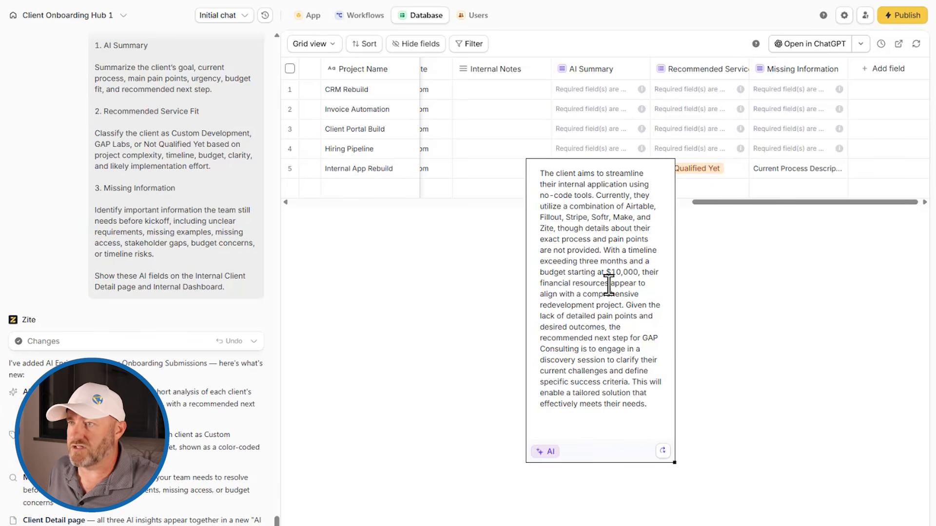
Review the Recommended Service Fit options and the full Missing Information text for the Internal App Rebuild submission
left_click(709, 298)
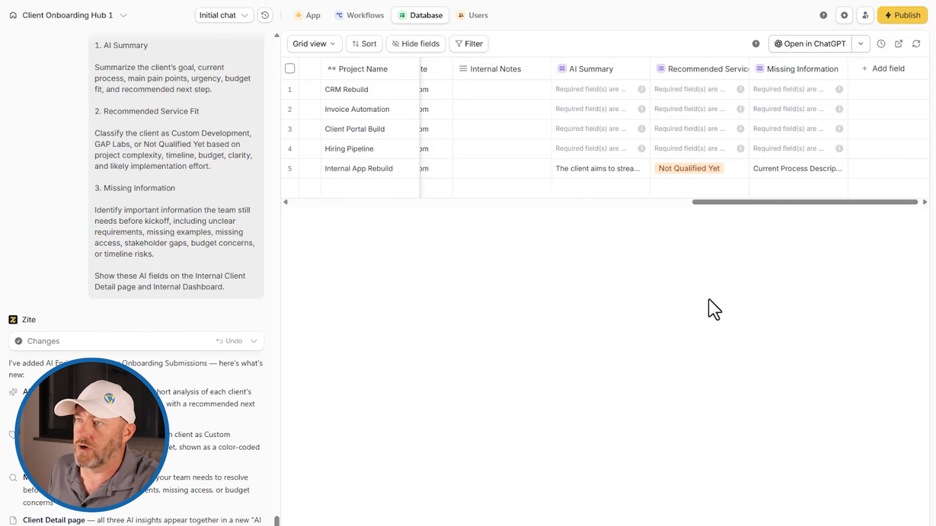
left_click(693, 169)
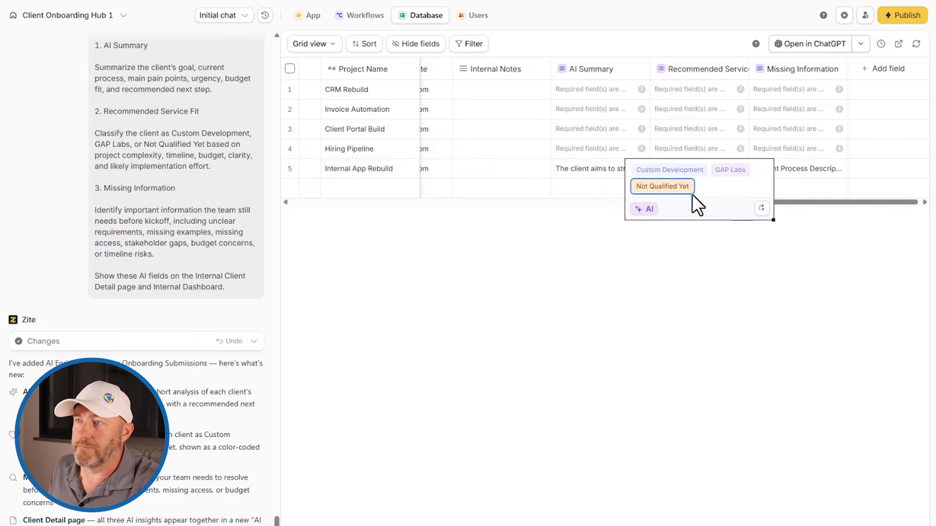
mouse_move(651, 214)
left_click(784, 282)
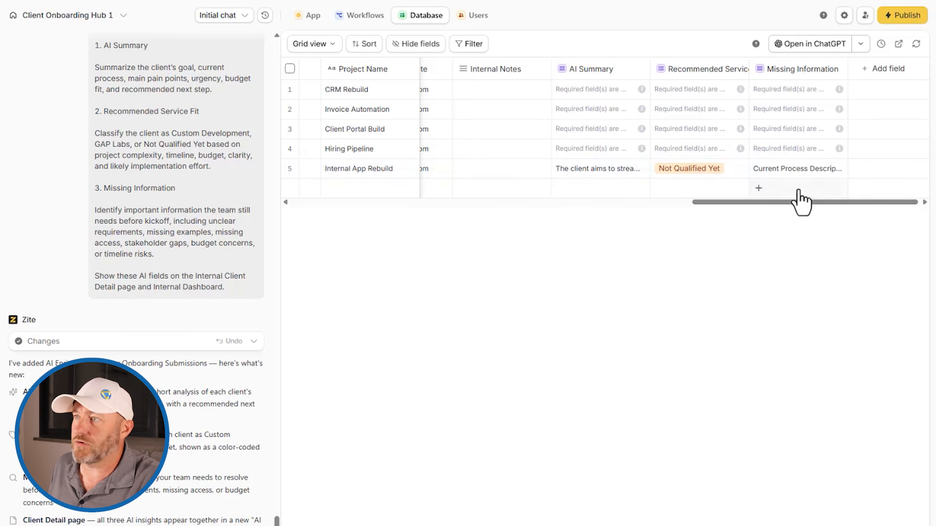
left_click(804, 168)
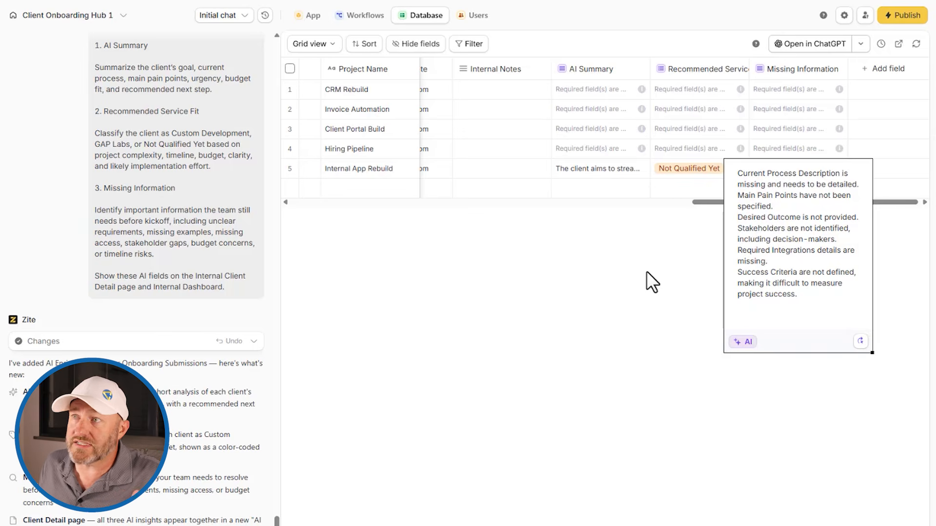
Examine the AI Summary field's autofill prompt, advanced settings and available models, leaving the field without saving
left_click(601, 73)
left_click(600, 73)
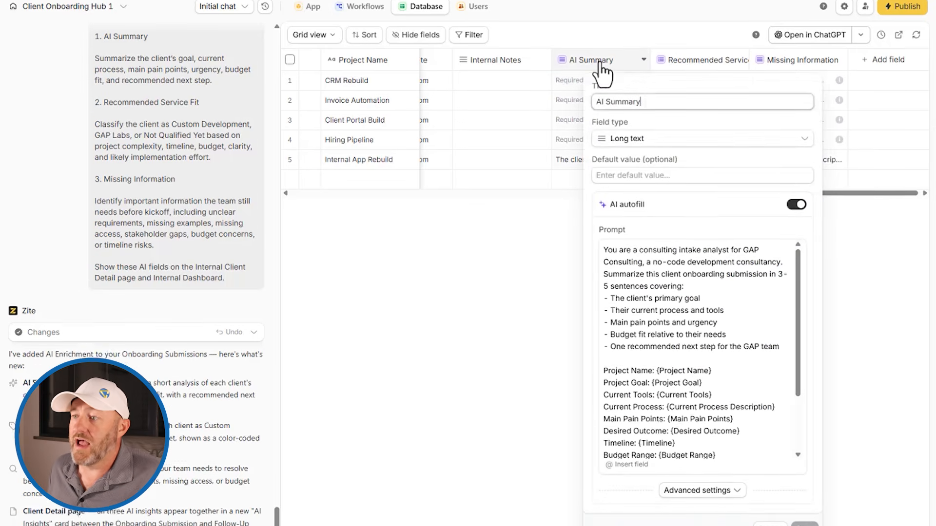
scroll(707, 391, "down", 2)
scroll(706, 390, "down", 2)
left_click(696, 315)
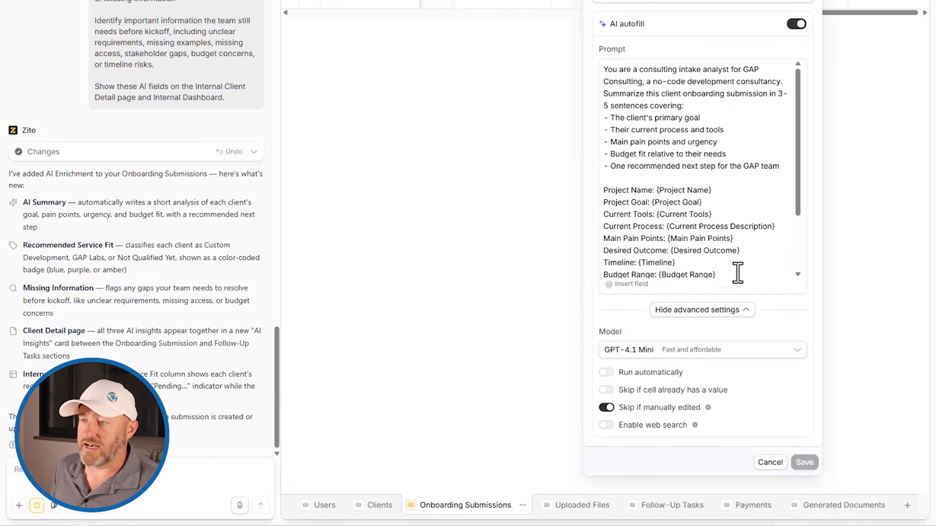
scroll(730, 281, "down", 2)
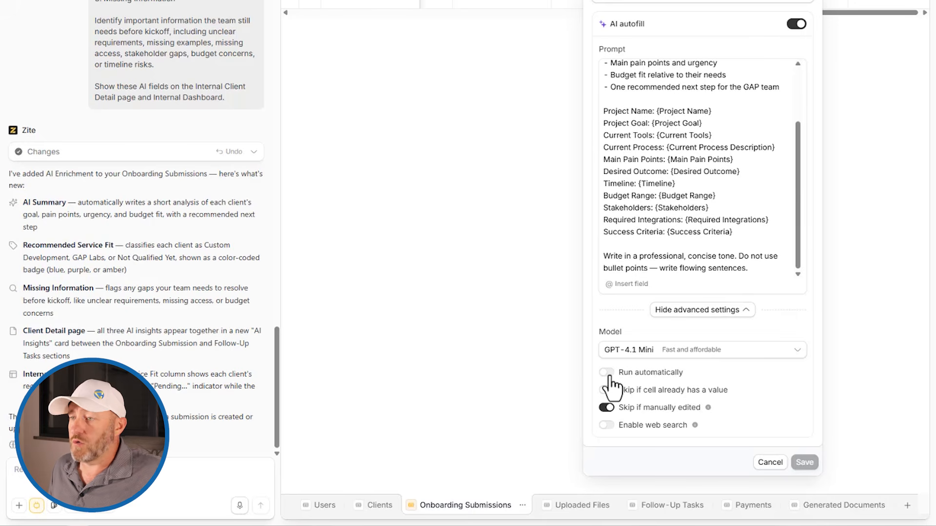
left_click(663, 351)
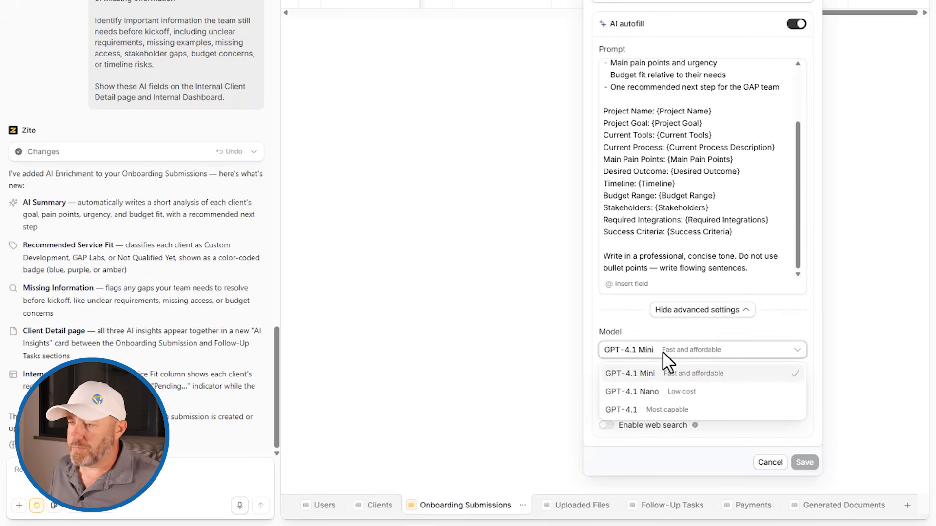
left_click(662, 351)
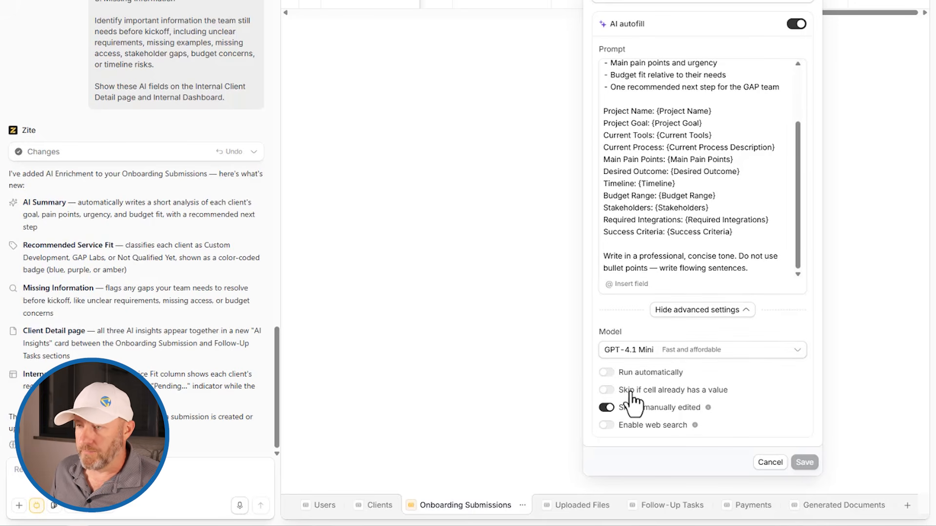
left_click(607, 406)
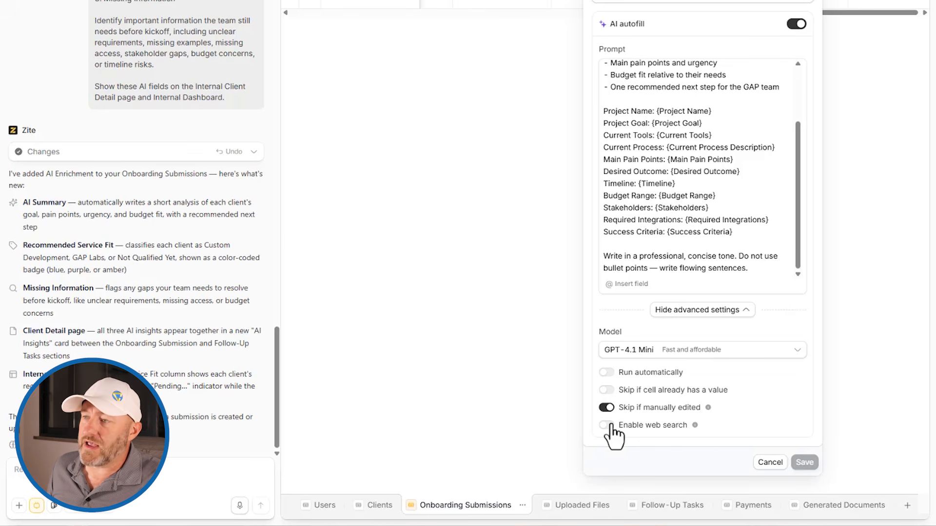
left_click(771, 463)
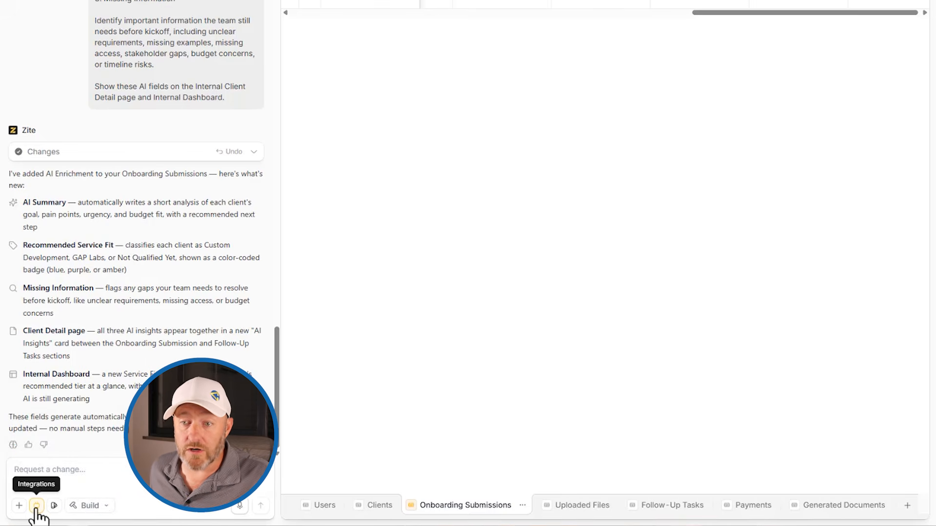
Search the app's available integrations for "chat" and for "anthro", and clear the search
left_click(36, 505)
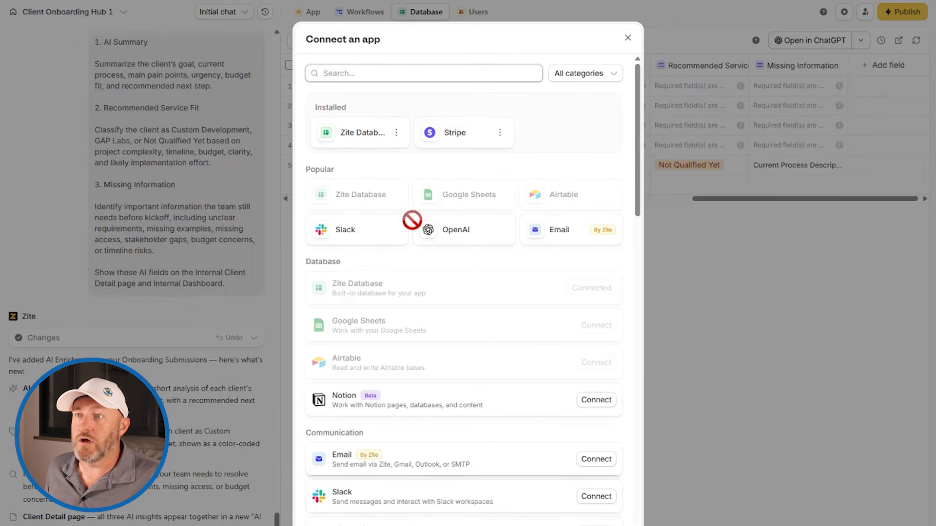
left_click(407, 78)
type("chat")
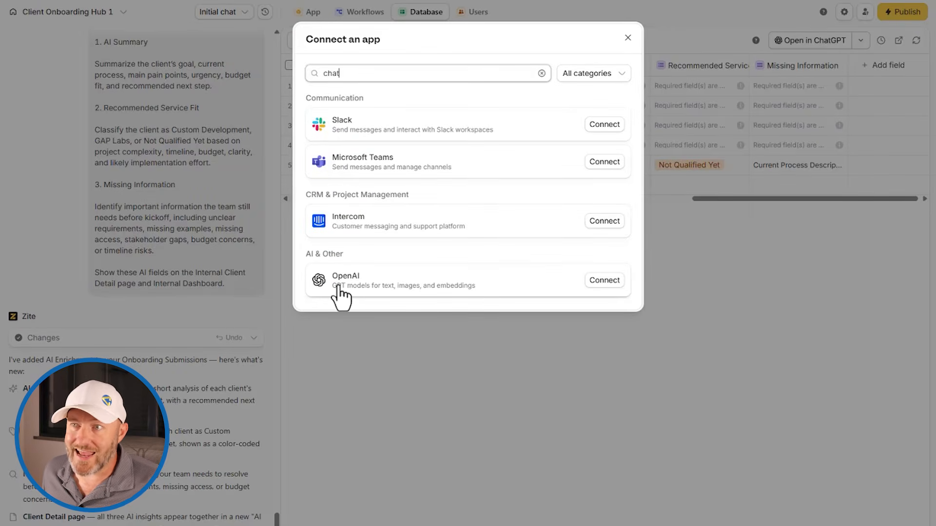
double_click(344, 73)
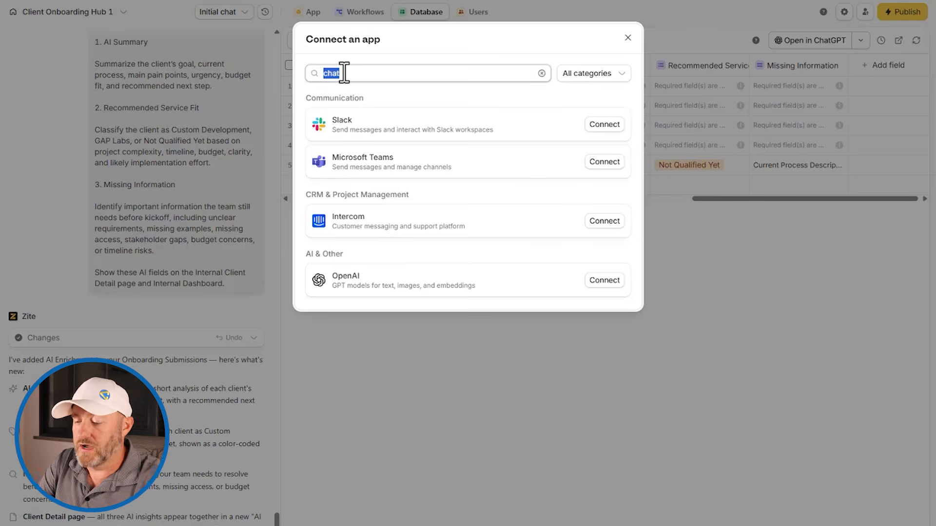
type("anthr")
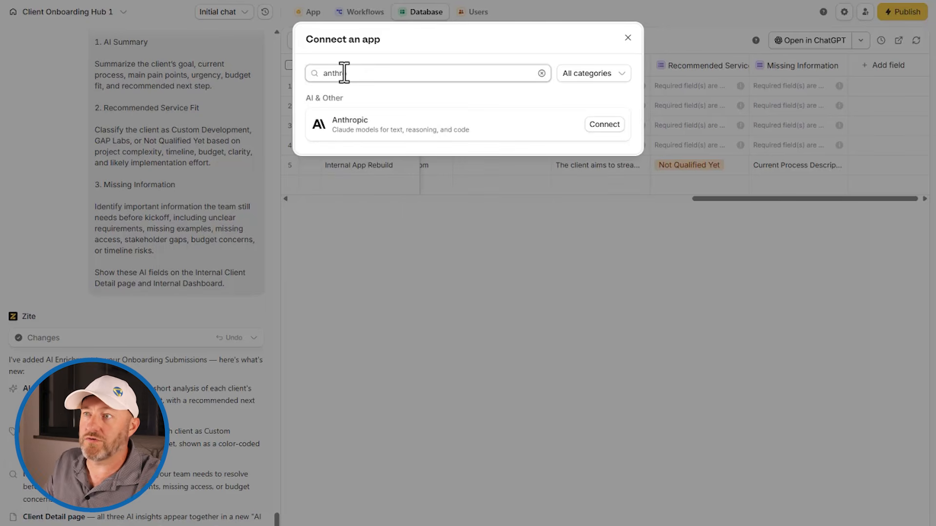
type("o")
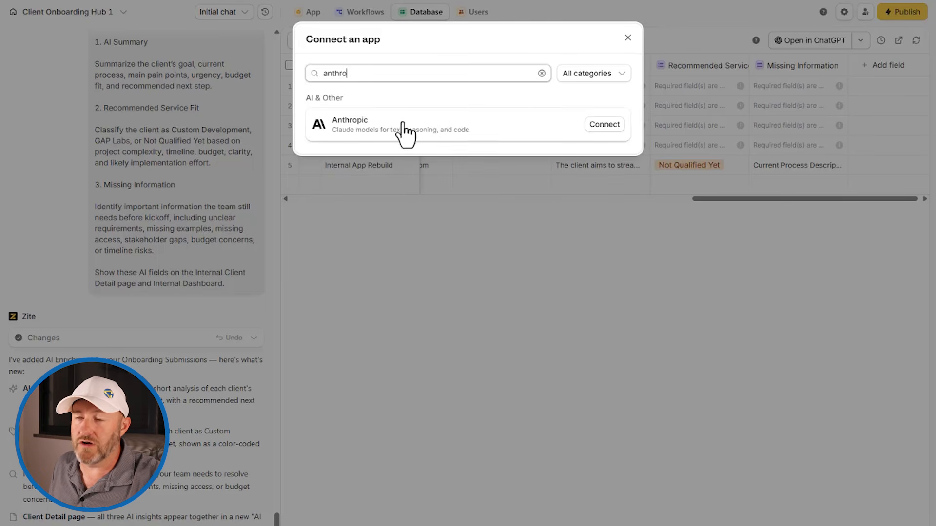
left_click_drag(365, 74, 306, 81)
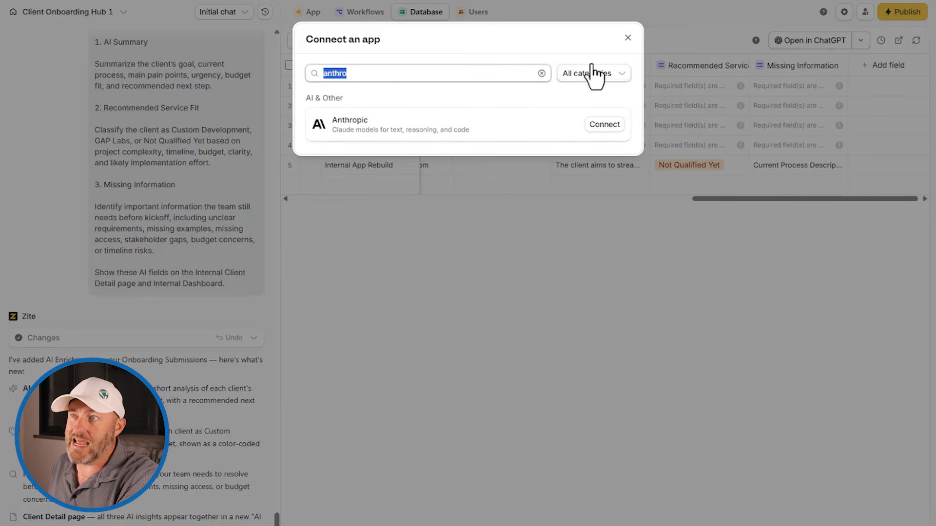
key("BackSpace")
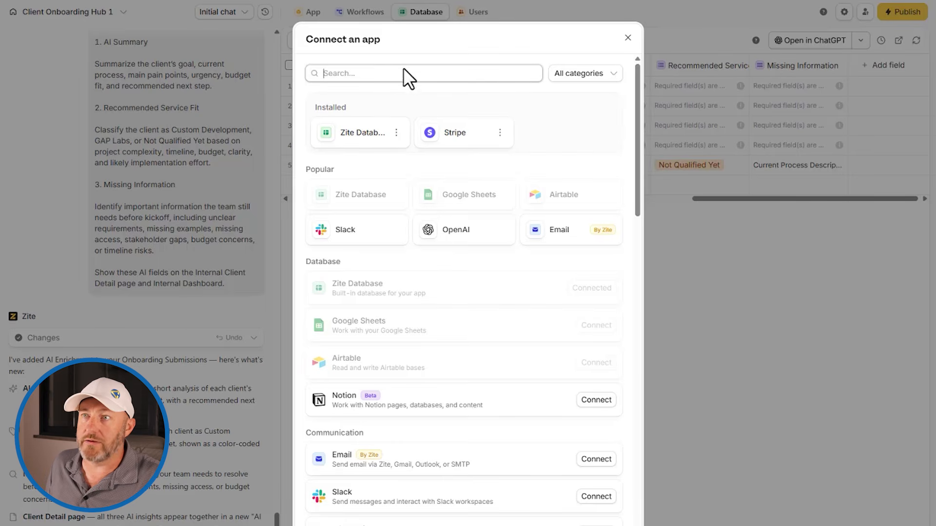
Find the OpenAI integration with the search "chat", view its options for connecting a new account, and close without connecting
type("chat")
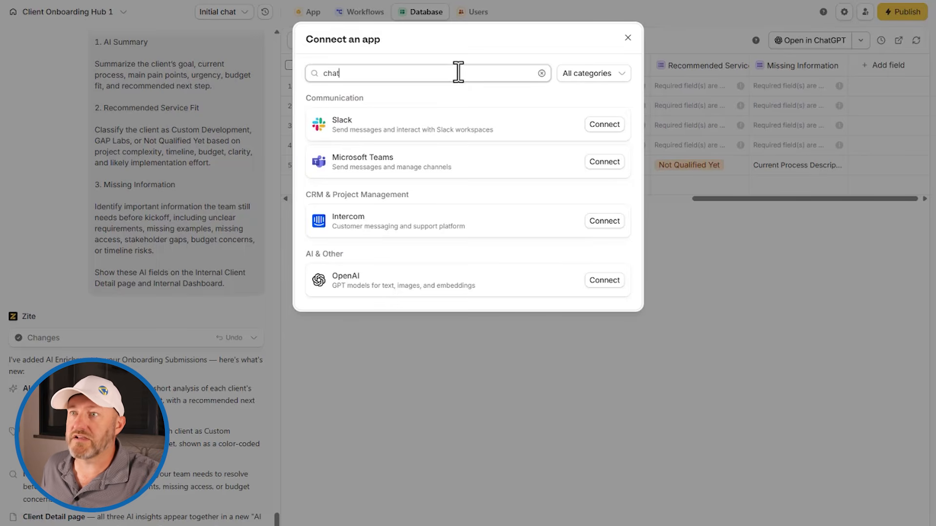
left_click(388, 285)
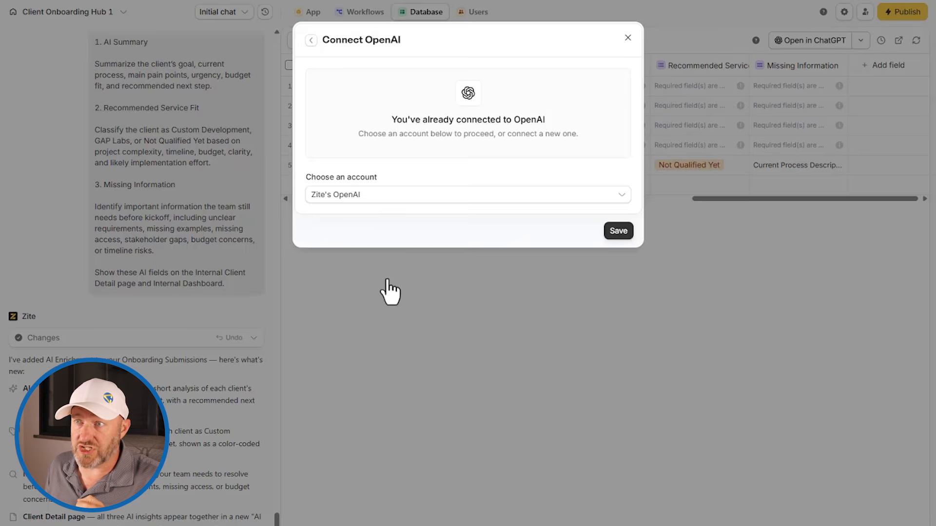
left_click(375, 196)
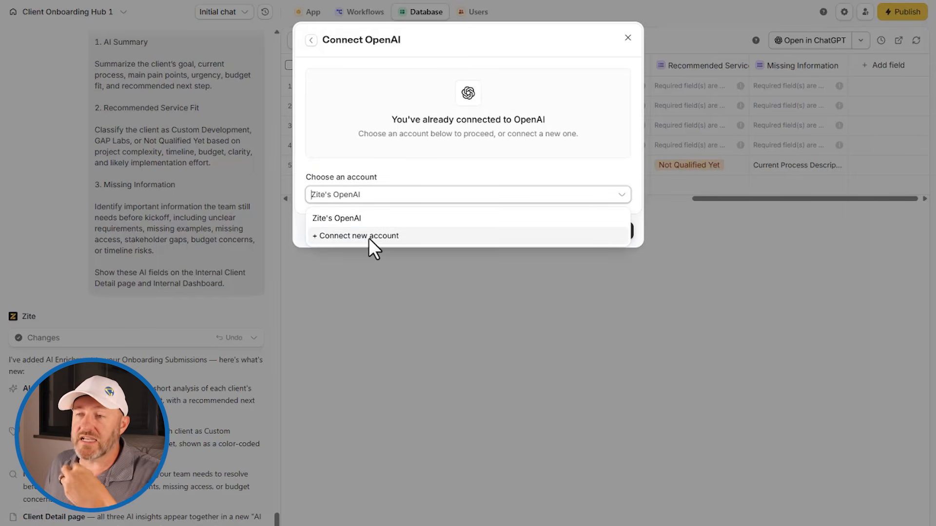
left_click(369, 237)
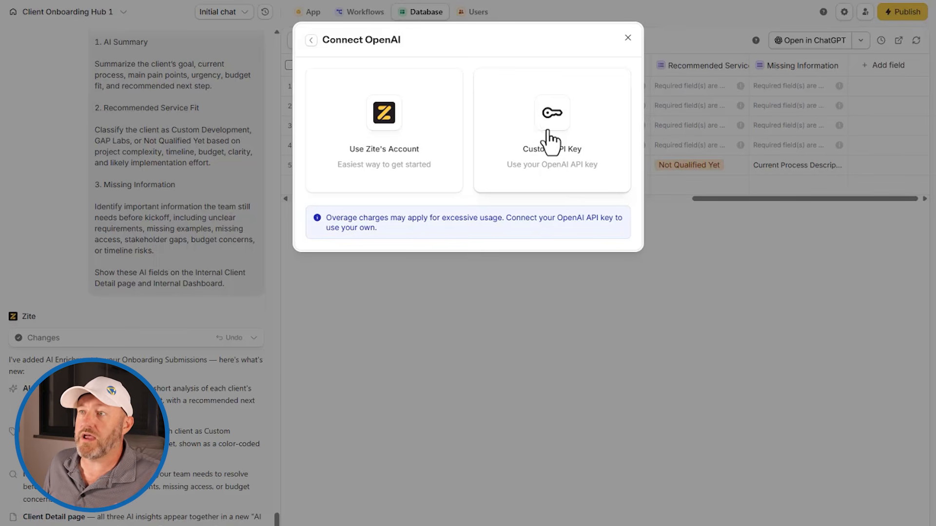
left_click(627, 38)
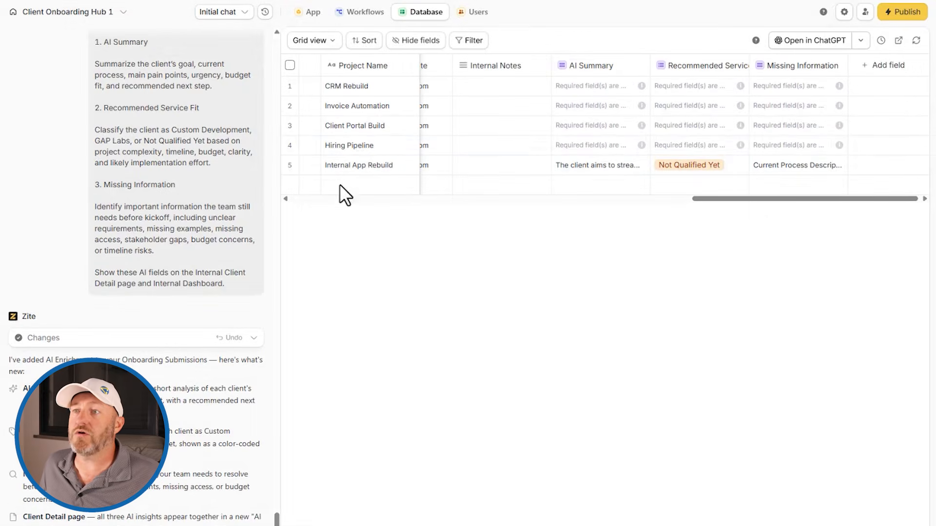